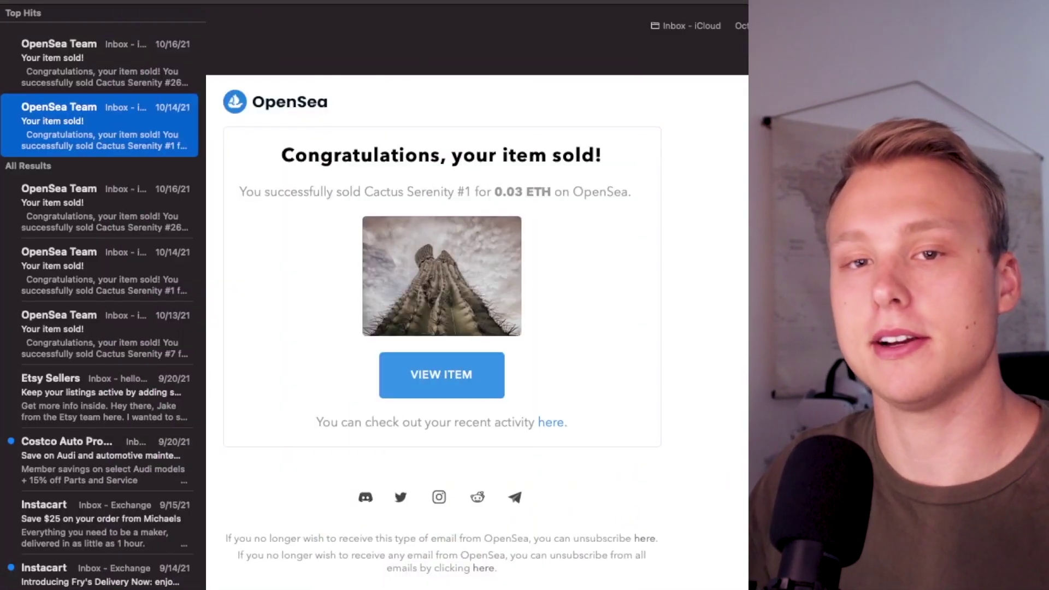
# Browse the OpenSea "Your item sold!" notification emails in the inbox search results.
pyautogui.press('Up')
pyautogui.press('Down')
pyautogui.press('Down')
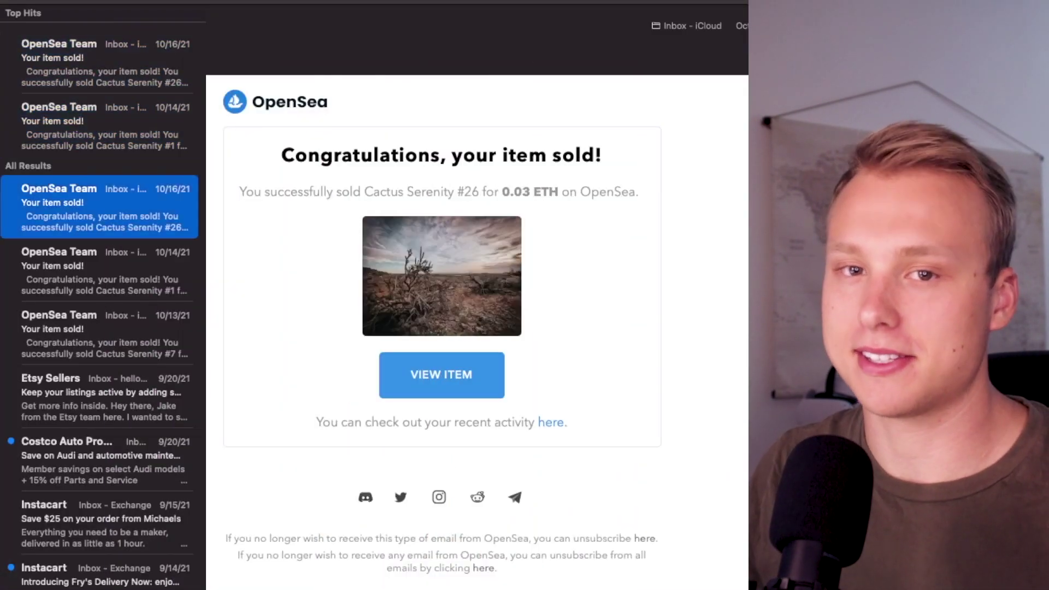
pyautogui.press('Down')
pyautogui.press('Down')
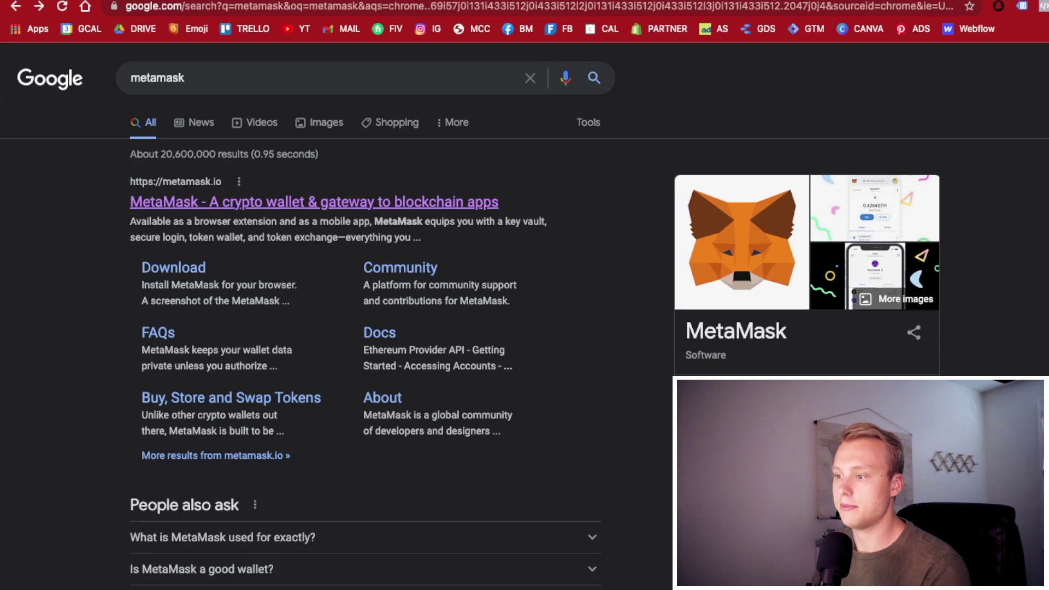
# Open the official MetaMask site from the search results and add the MetaMask extension to Chrome from its download page.
pyautogui.click(314, 202)
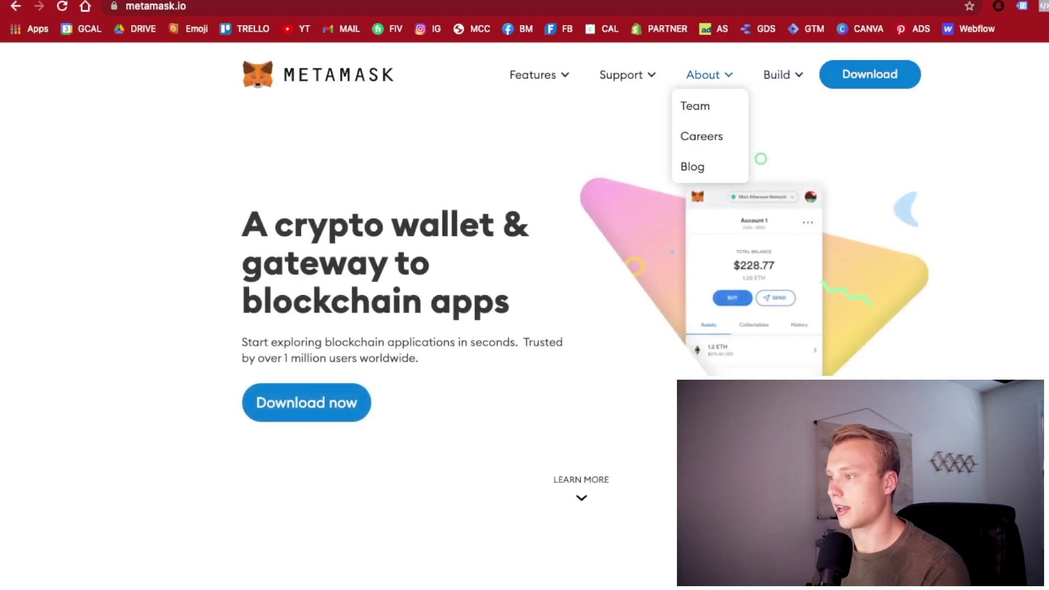
pyautogui.moveTo(776, 75)
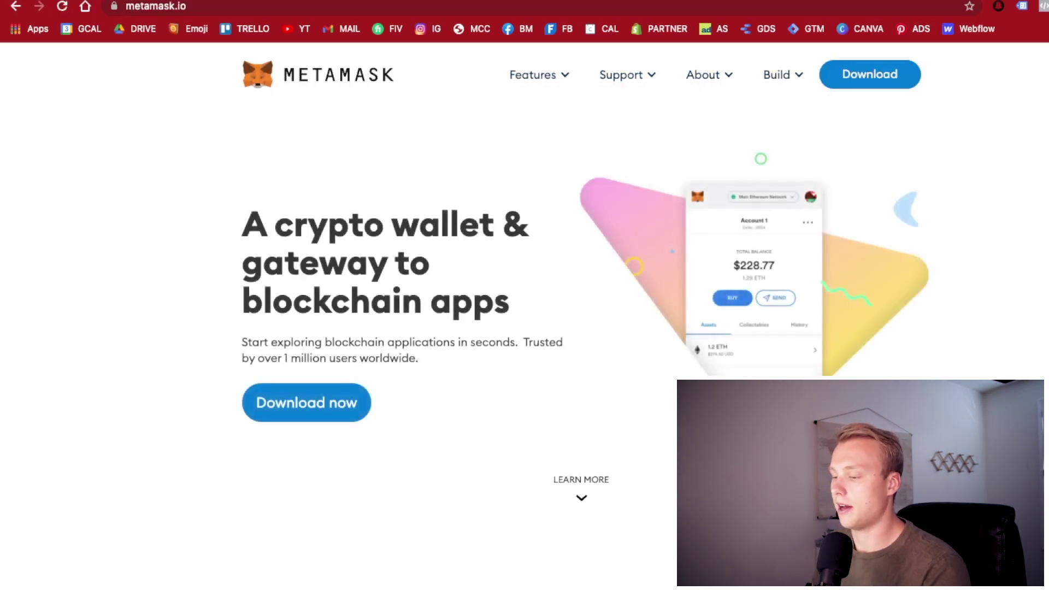
pyautogui.click(870, 74)
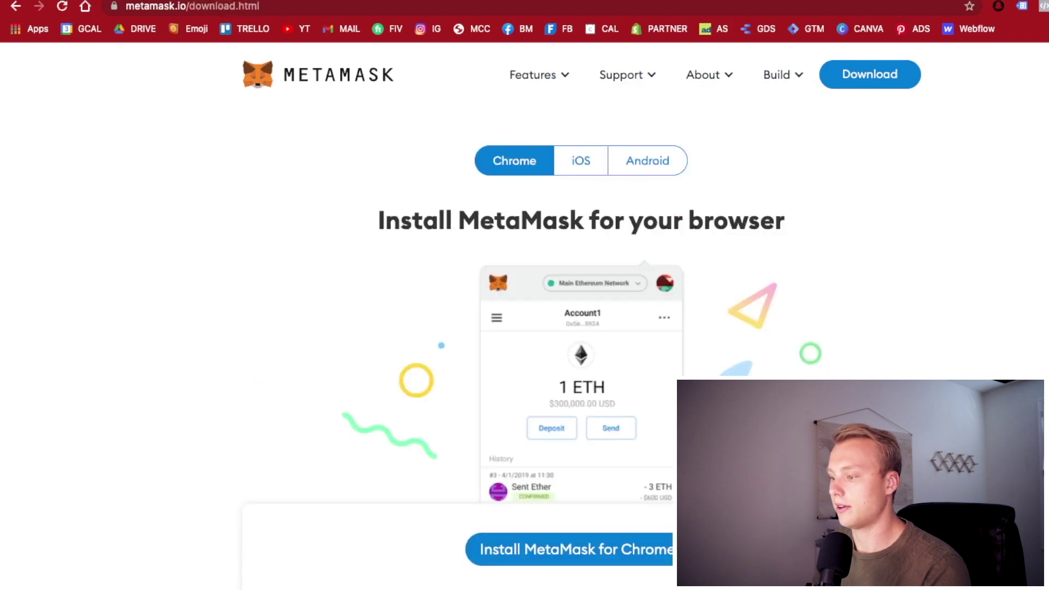
pyautogui.click(577, 549)
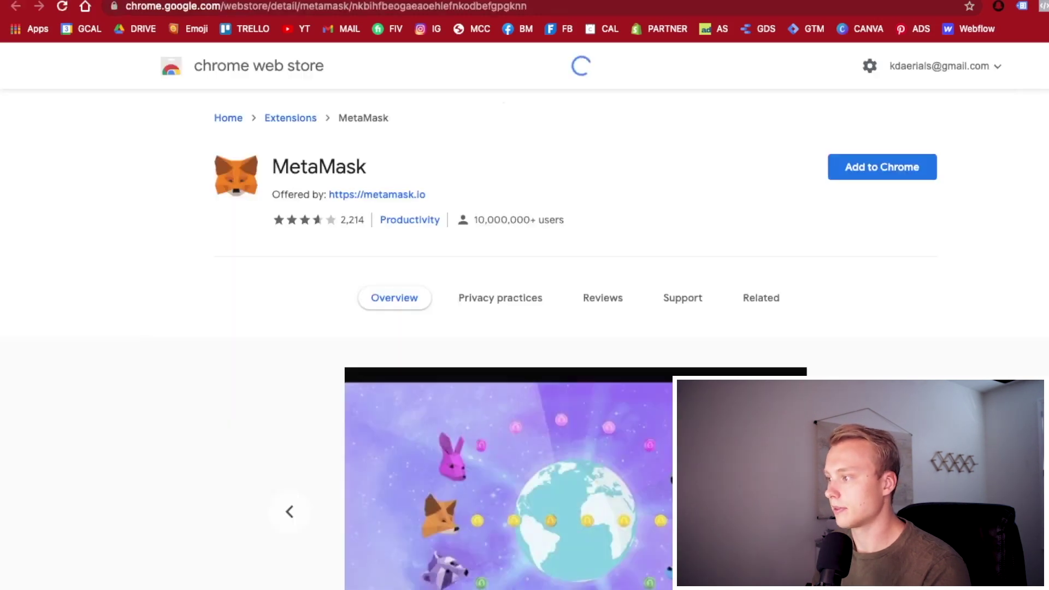
pyautogui.click(882, 167)
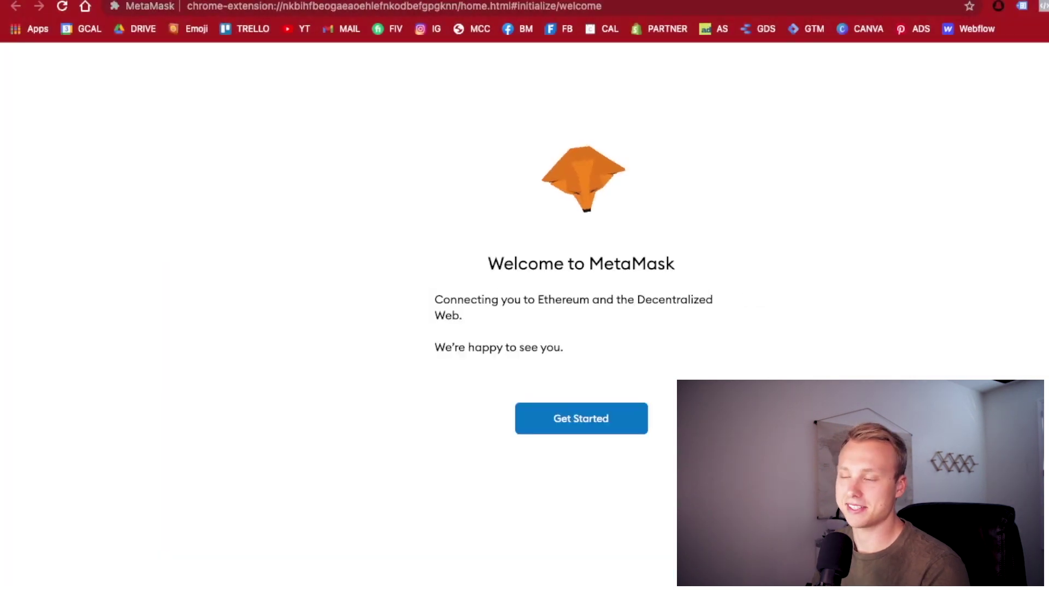
# Begin MetaMask setup by choosing to create a new wallet, and agree to the usage data collection.
pyautogui.click(582, 419)
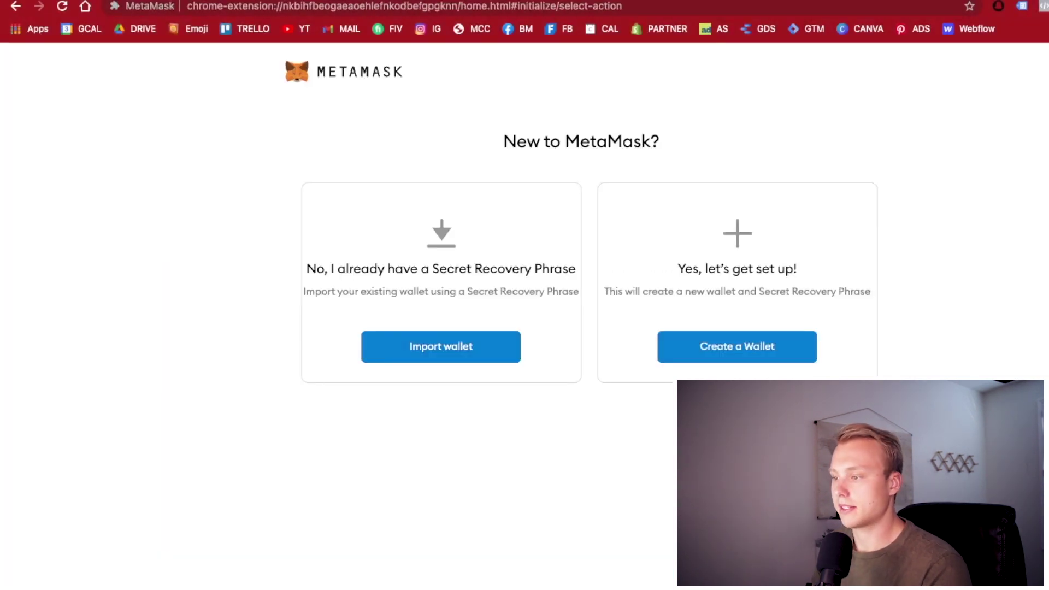
pyautogui.moveTo(307, 268); pyautogui.dragTo(576, 268)
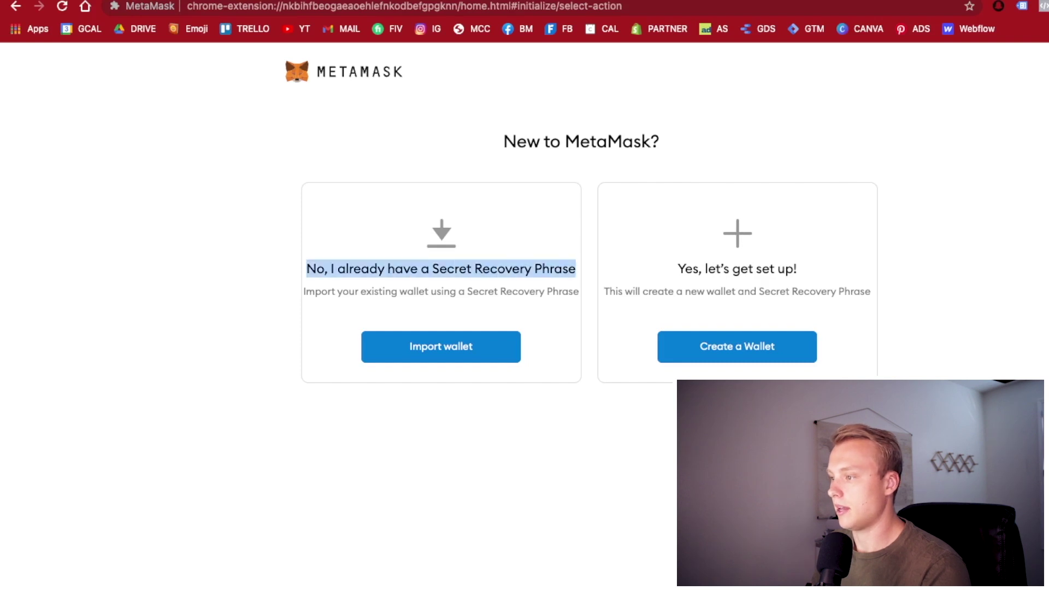
pyautogui.click(737, 346)
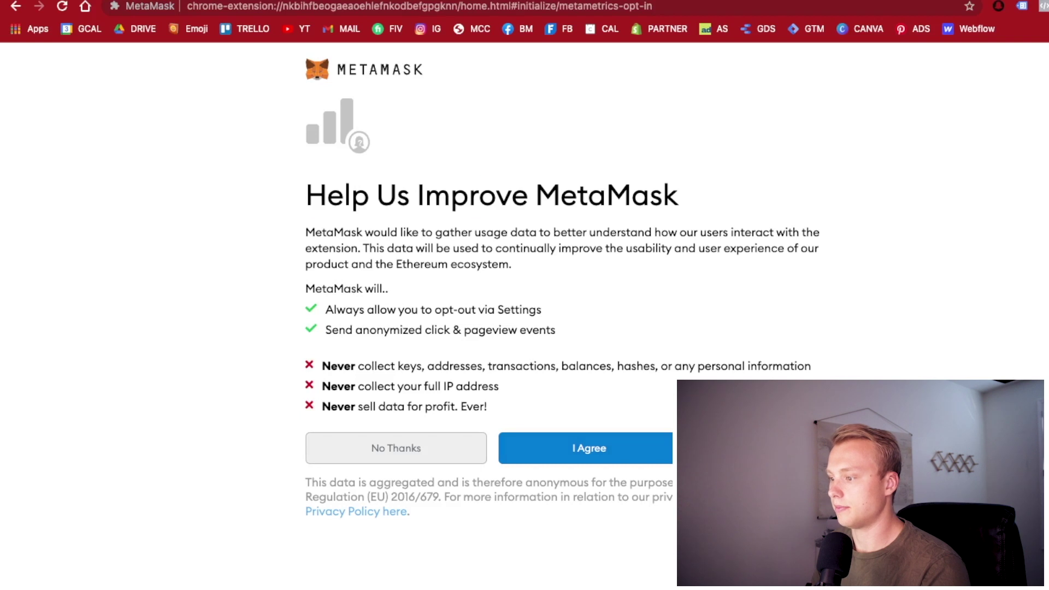
pyautogui.moveTo(306, 195); pyautogui.dragTo(633, 196)
pyautogui.click(586, 448)
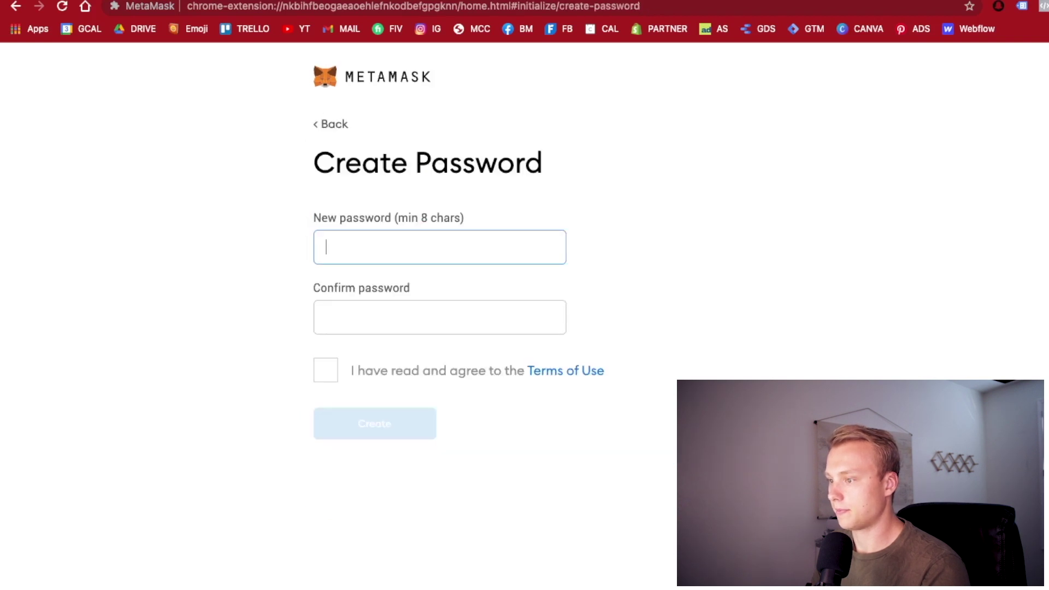
# Enter and confirm a new wallet password, accept the Terms of Use, and continue past the Secure your wallet introduction.
pyautogui.write('••')
pyautogui.press('BackSpace')
pyautogui.press('BackSpace')
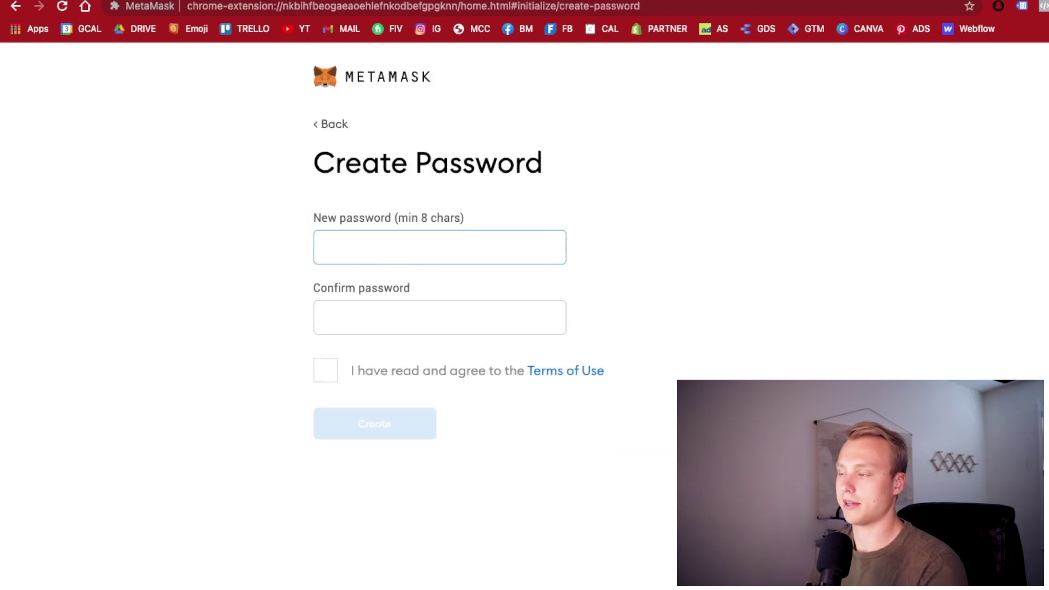
pyautogui.write('a••••••••')
pyautogui.press('Tab')
pyautogui.write('•••••••••')
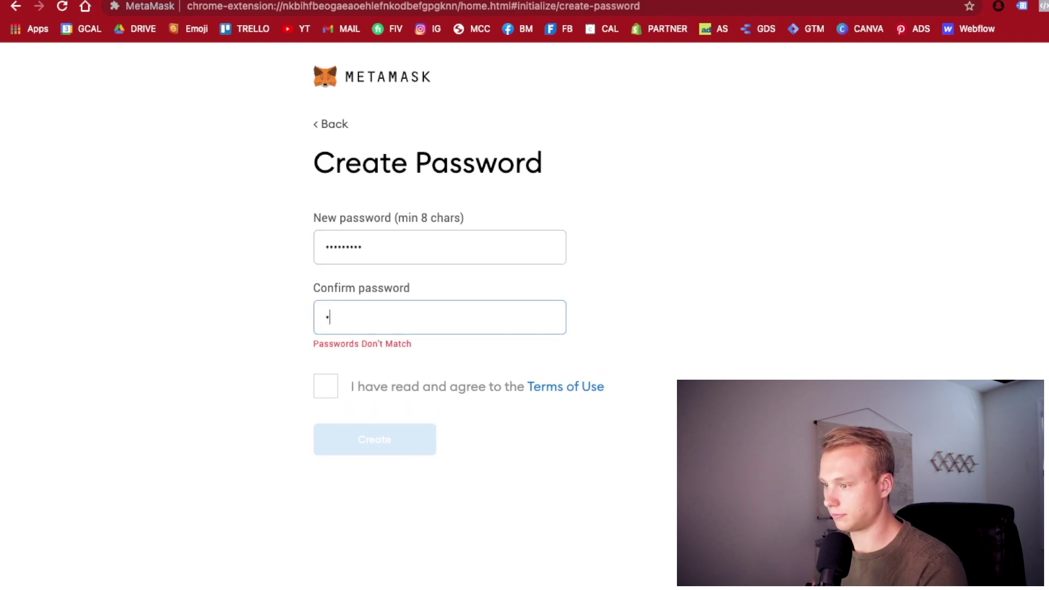
pyautogui.press('Tab')
pyautogui.press('space')
pyautogui.press('Tab')
pyautogui.press('Tab')
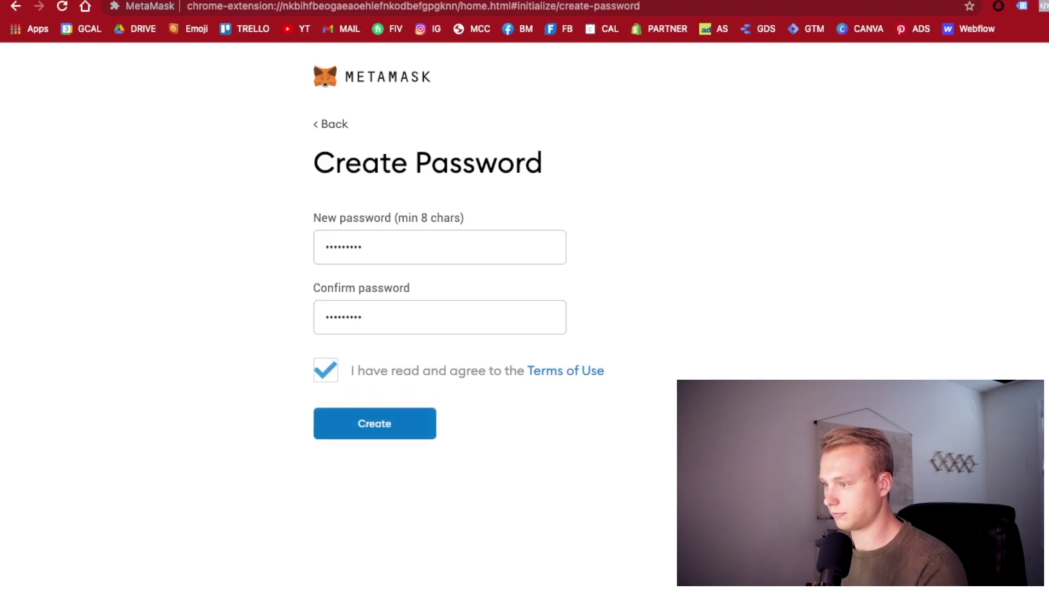
pyautogui.press('Return')
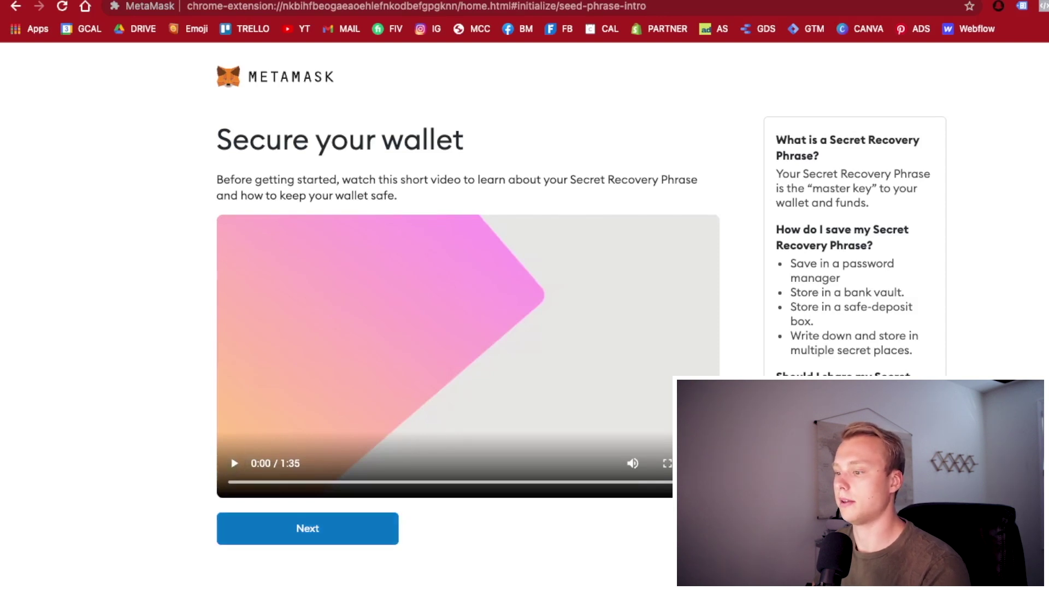
pyautogui.click(307, 528)
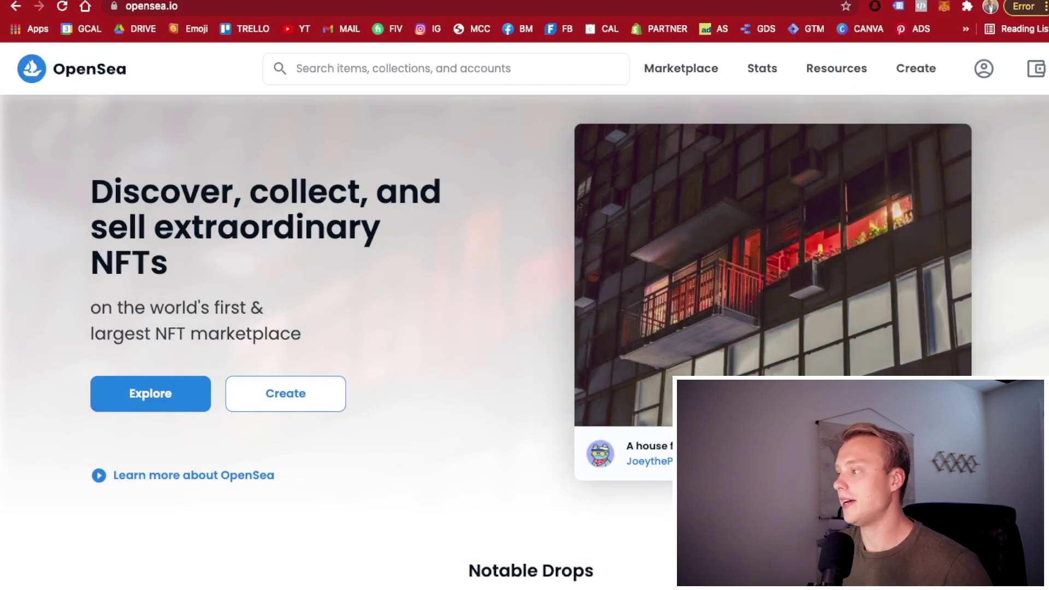
# Connect the MetaMask wallet to OpenSea and start creating a new collection from My Collections.
pyautogui.click(1036, 69)
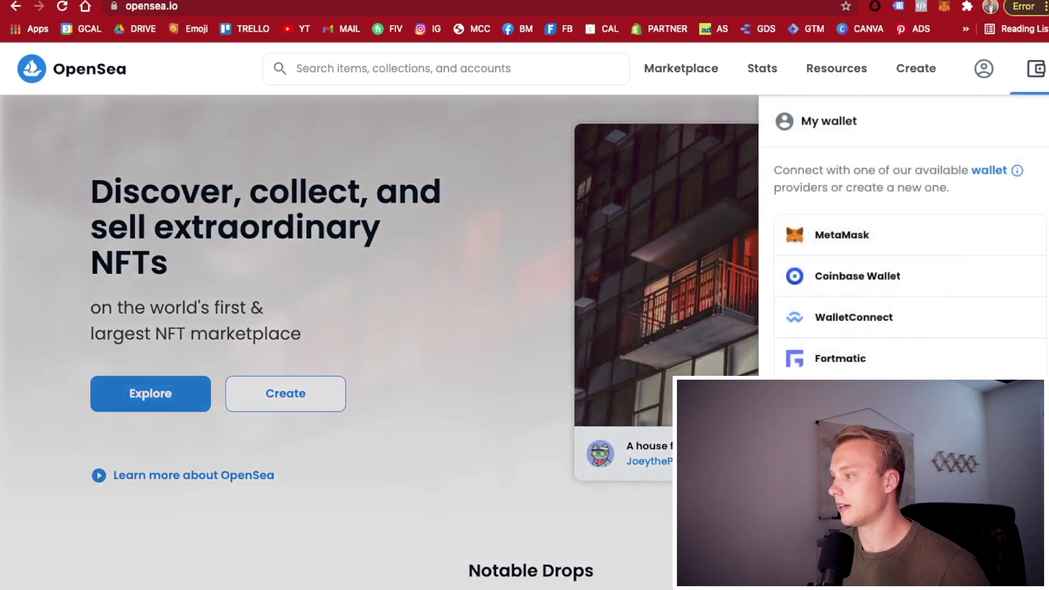
pyautogui.click(841, 235)
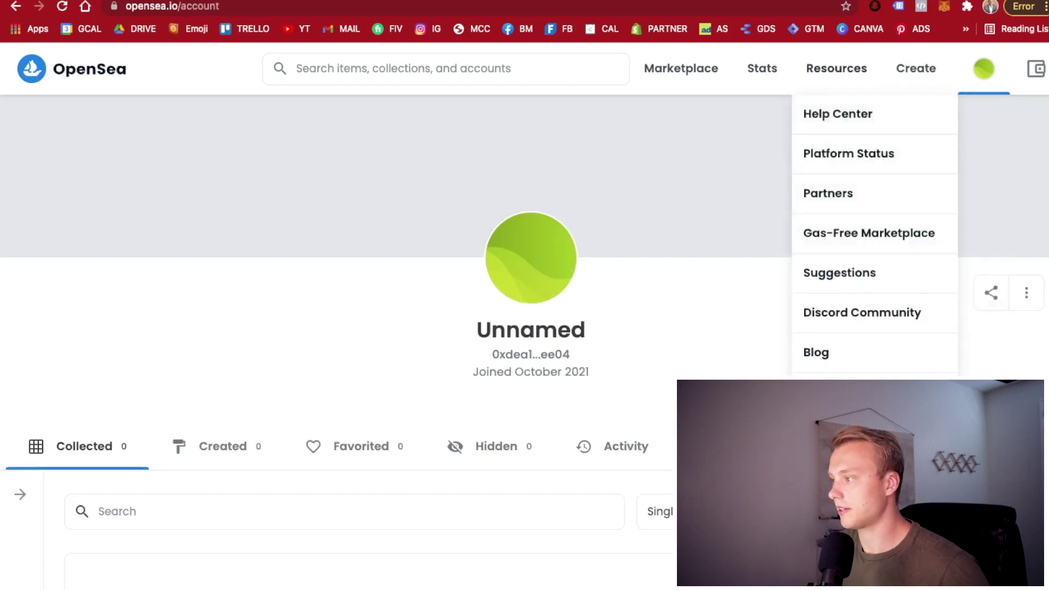
pyautogui.moveTo(984, 69)
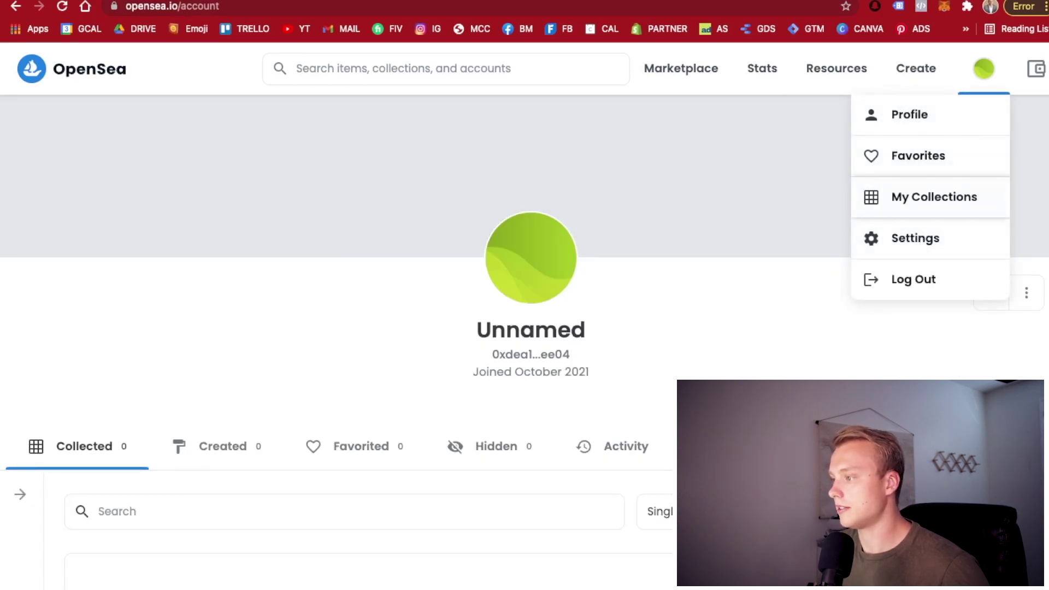
pyautogui.click(934, 197)
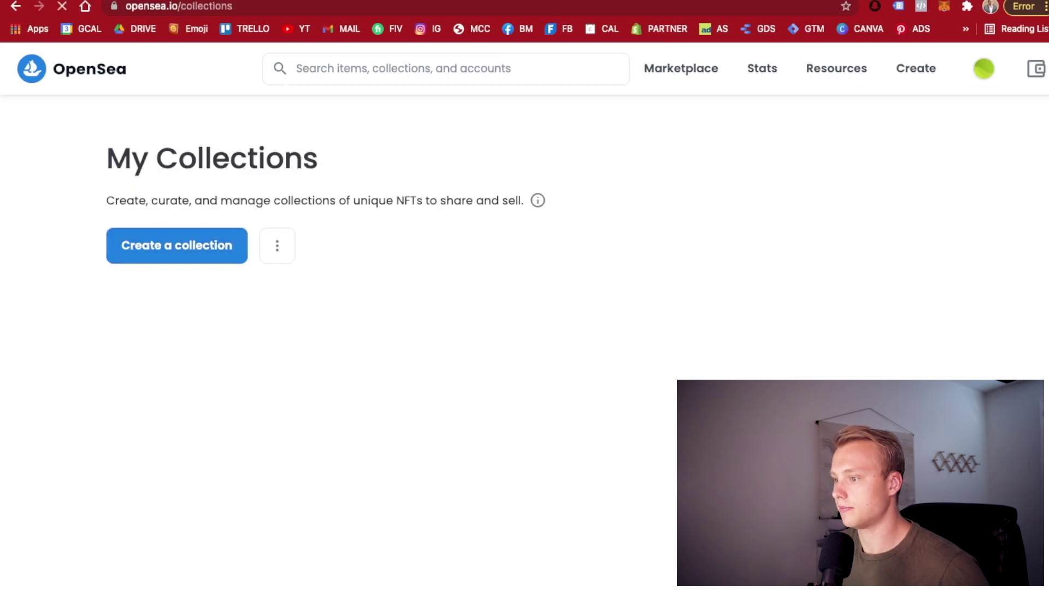
pyautogui.click(176, 246)
# Review the collection form's fields for logo, featured and banner images, name, URL, description, category and links.
pyautogui.scroll(-2, 404, 327)
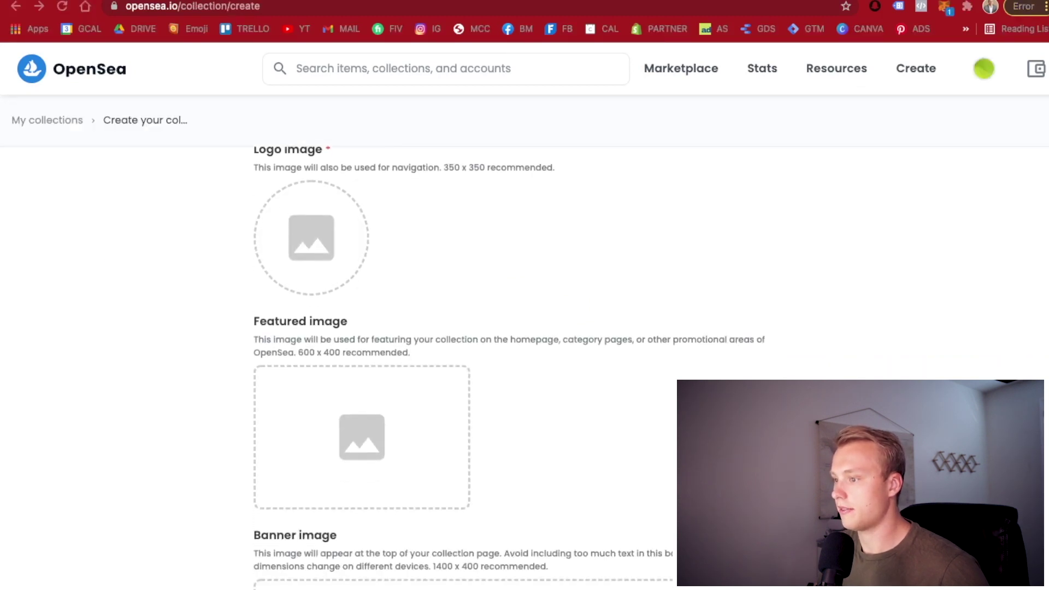
pyautogui.scroll(1, 404, 328)
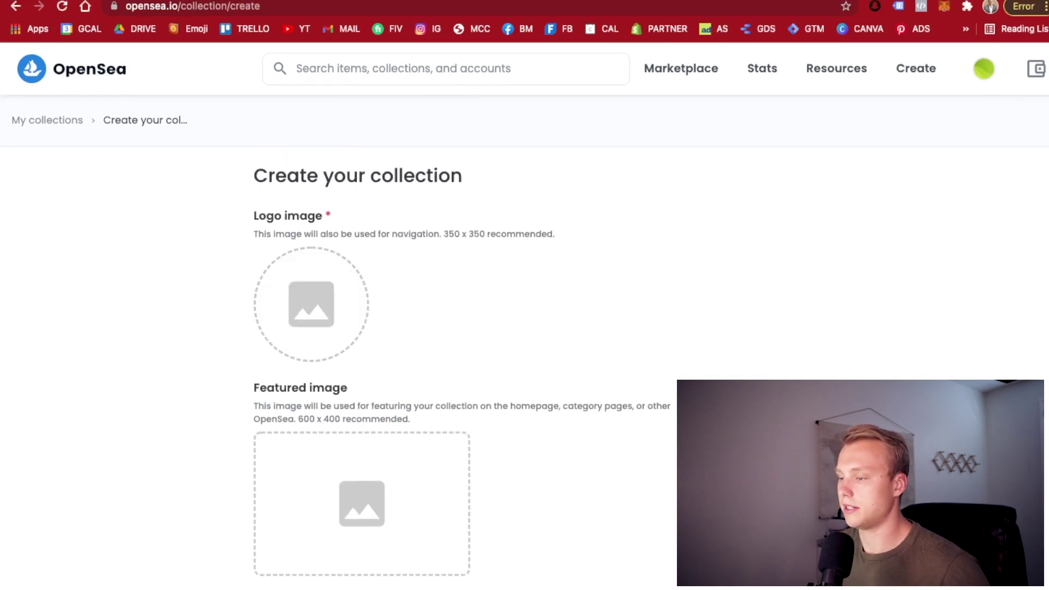
pyautogui.scroll(-1, 312, 295)
pyautogui.scroll(-2, 462, 372)
pyautogui.scroll(-5, 461, 371)
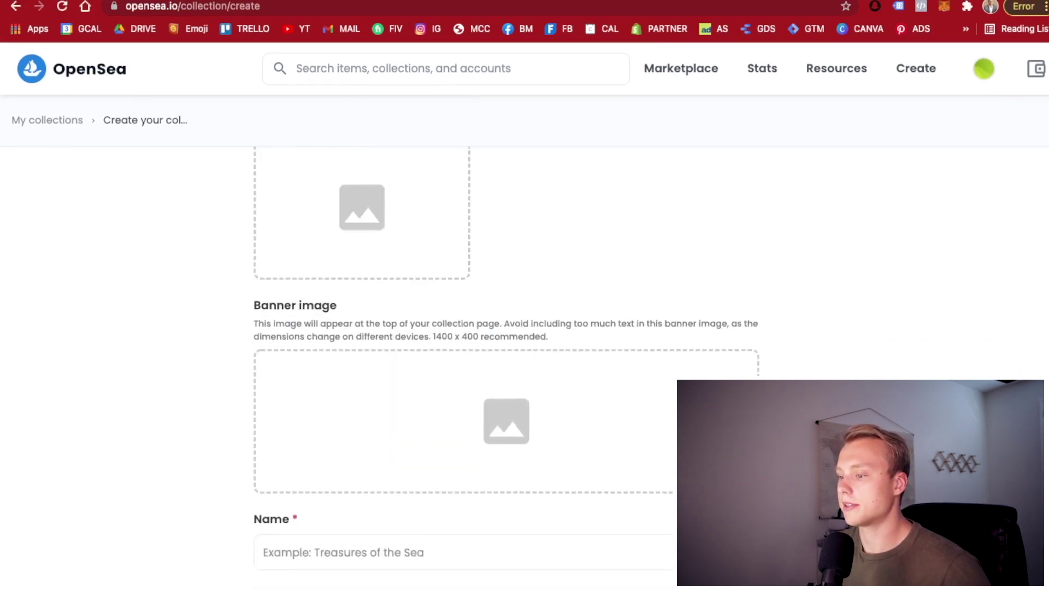
pyautogui.scroll(-5, 461, 372)
pyautogui.scroll(3, 462, 371)
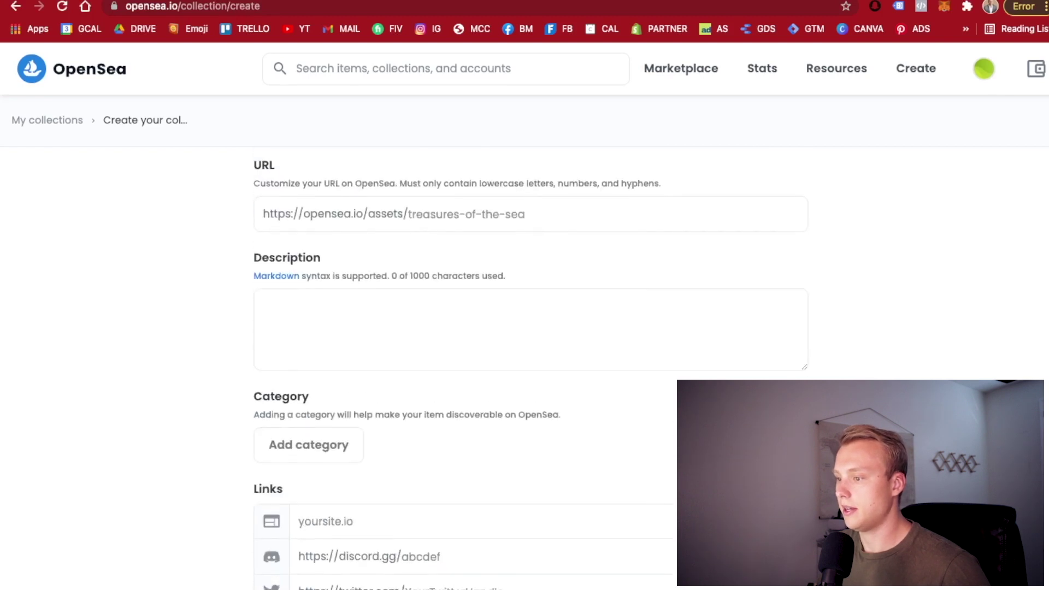
pyautogui.scroll(-10, 461, 371)
pyautogui.scroll(15, 311, 314)
pyautogui.scroll(1, 312, 314)
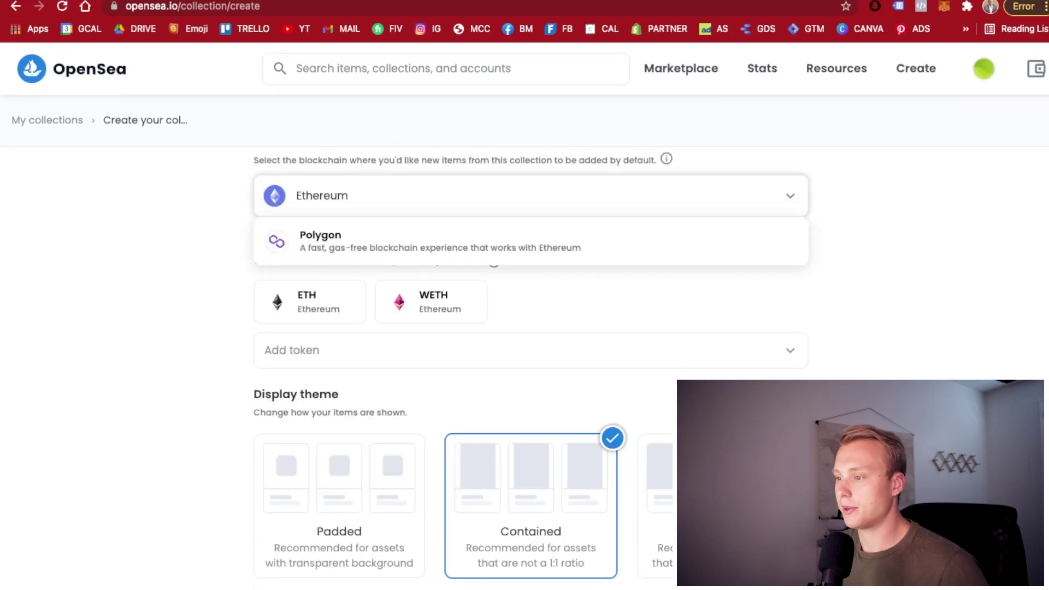
# Examine the blockchain choices and the additional payment tokens offered for the collection without changing them.
pyautogui.click(530, 196)
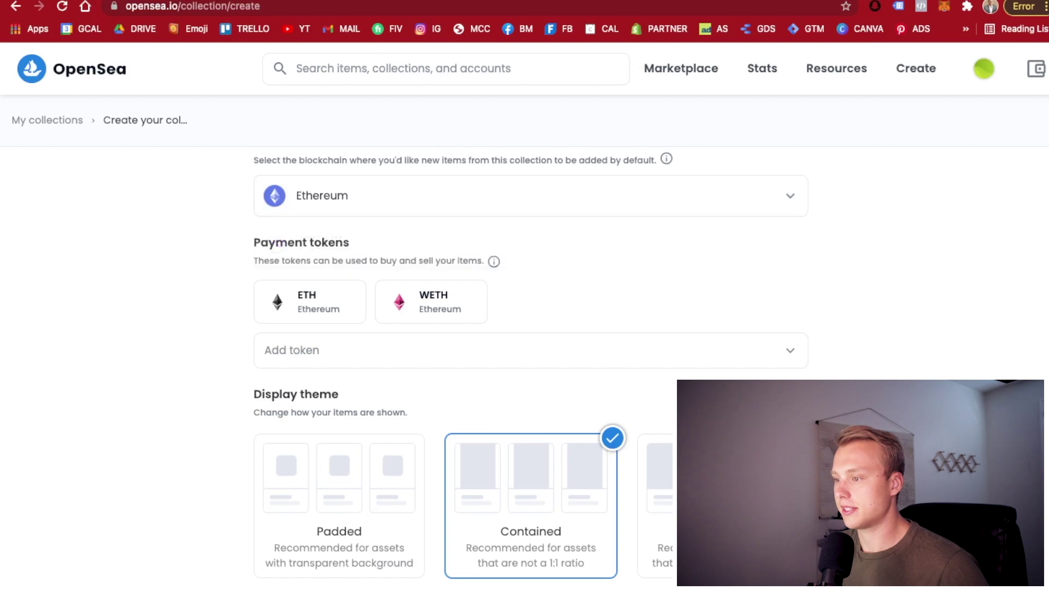
pyautogui.click(530, 196)
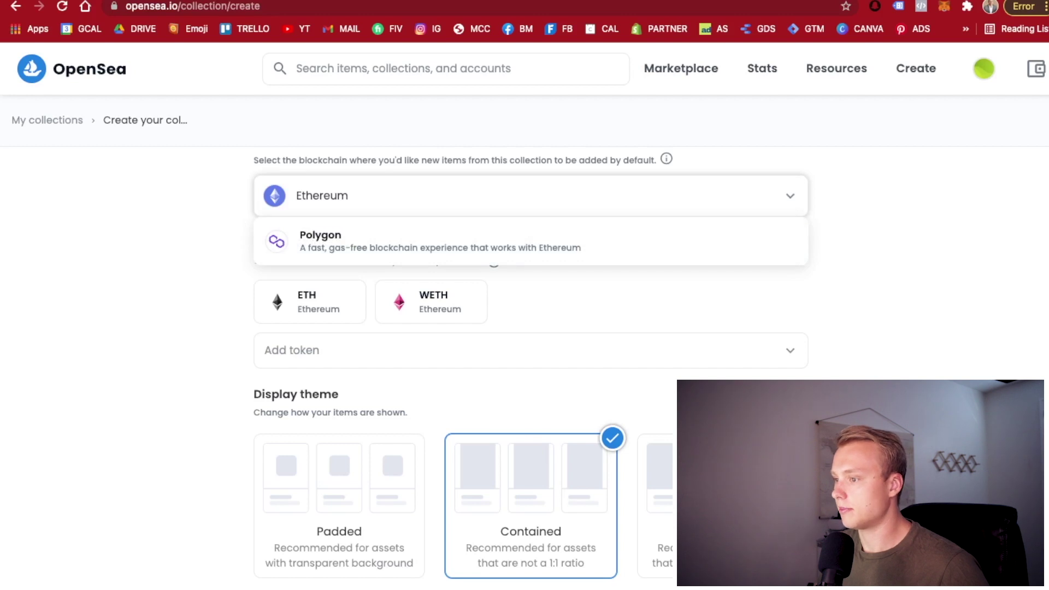
pyautogui.click(530, 196)
pyautogui.click(530, 196)
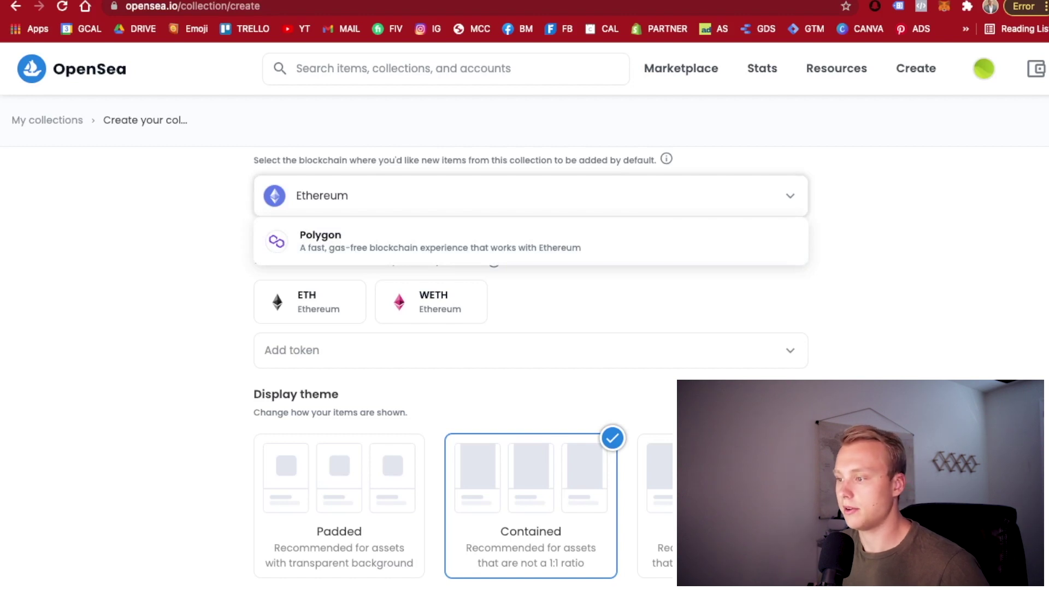
pyautogui.click(218, 246)
pyautogui.scroll(-1, 218, 245)
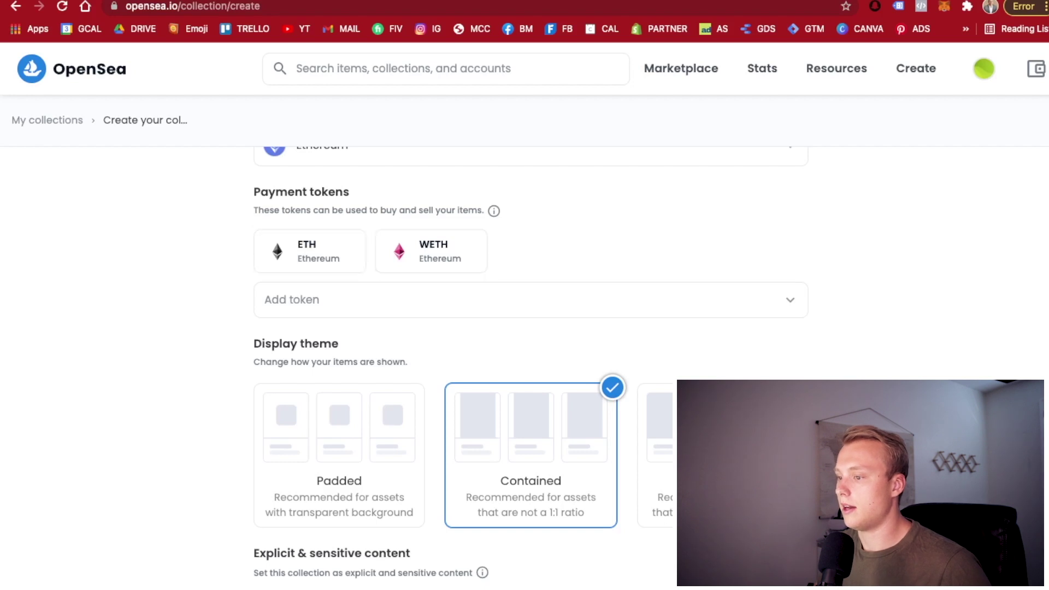
pyautogui.scroll(-1, 350, 328)
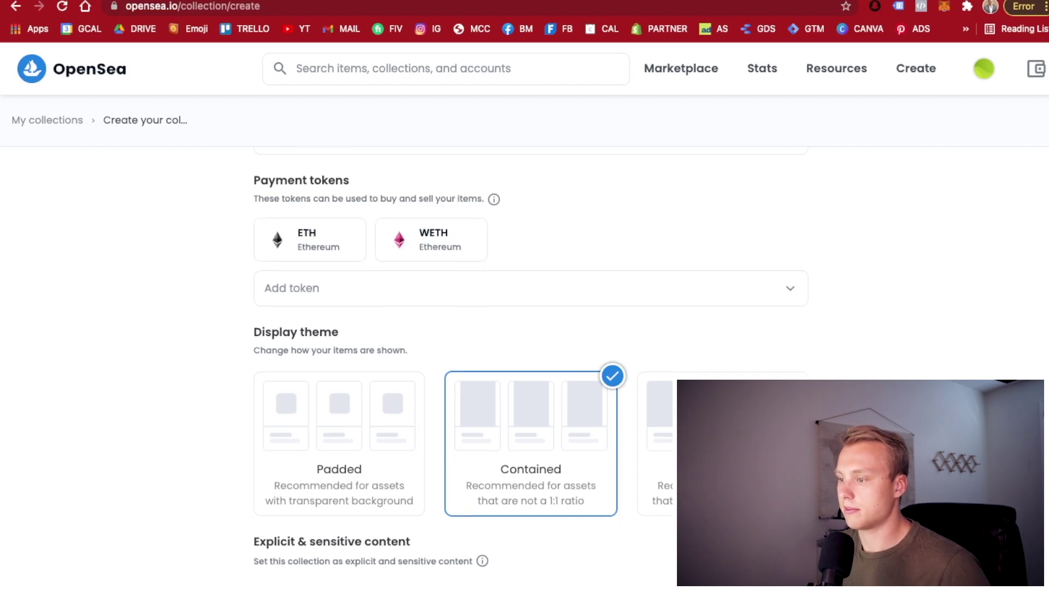
pyautogui.click(328, 265)
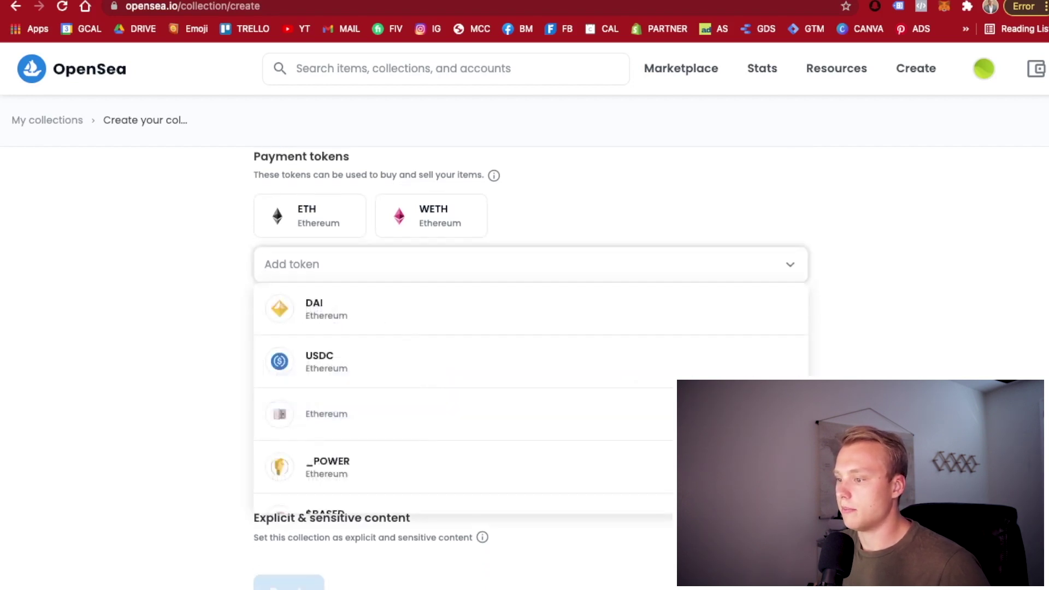
pyautogui.scroll(-1, 528, 363)
pyautogui.scroll(8, 528, 362)
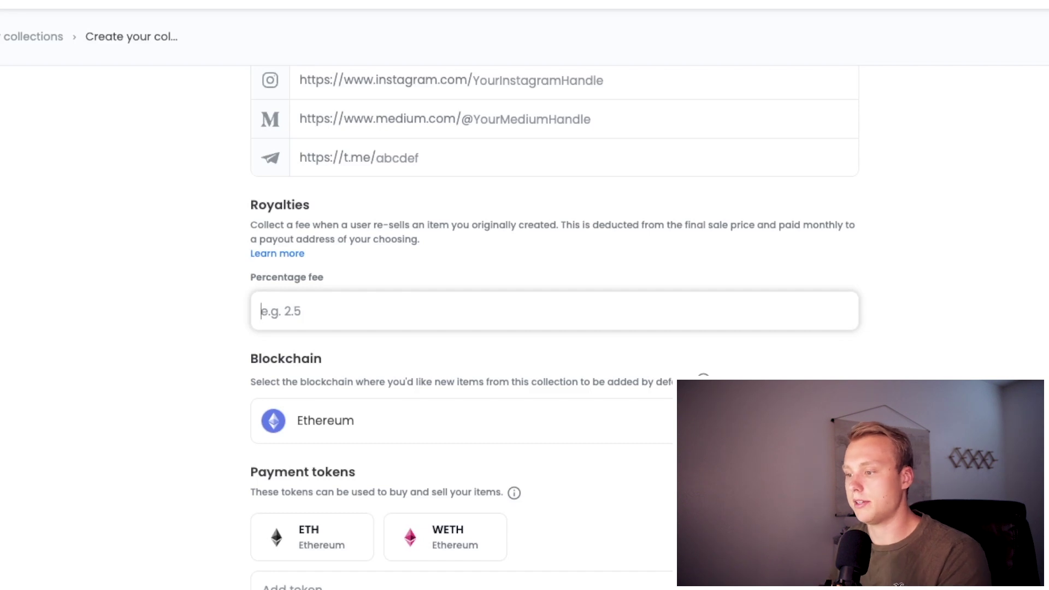
# Set the royalties percentage fee to 5 and copy the Account 1 wallet address from MetaMask.
pyautogui.write('5')
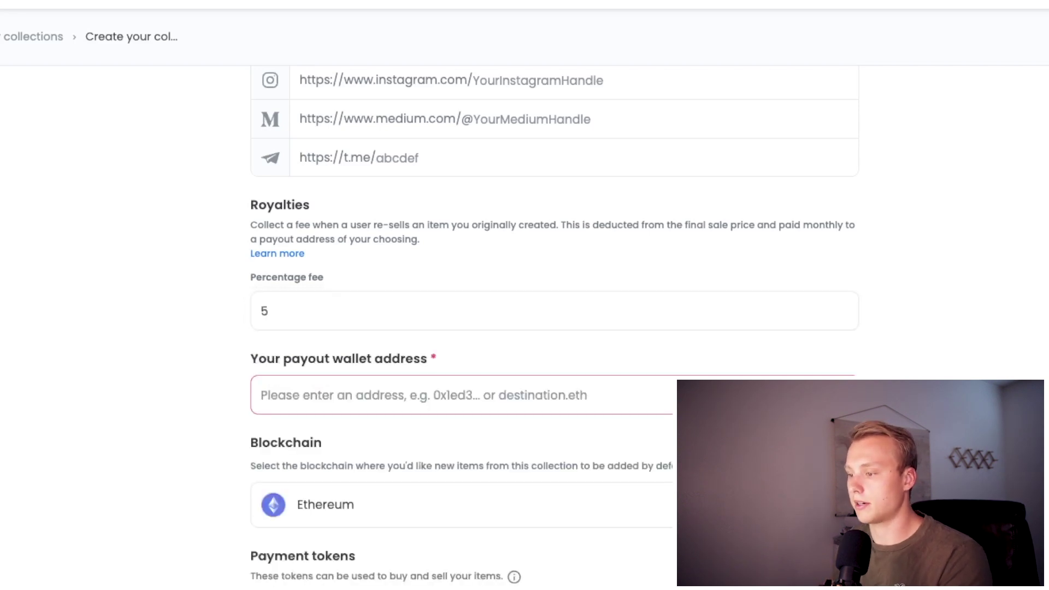
pyautogui.scroll(-1, 555, 328)
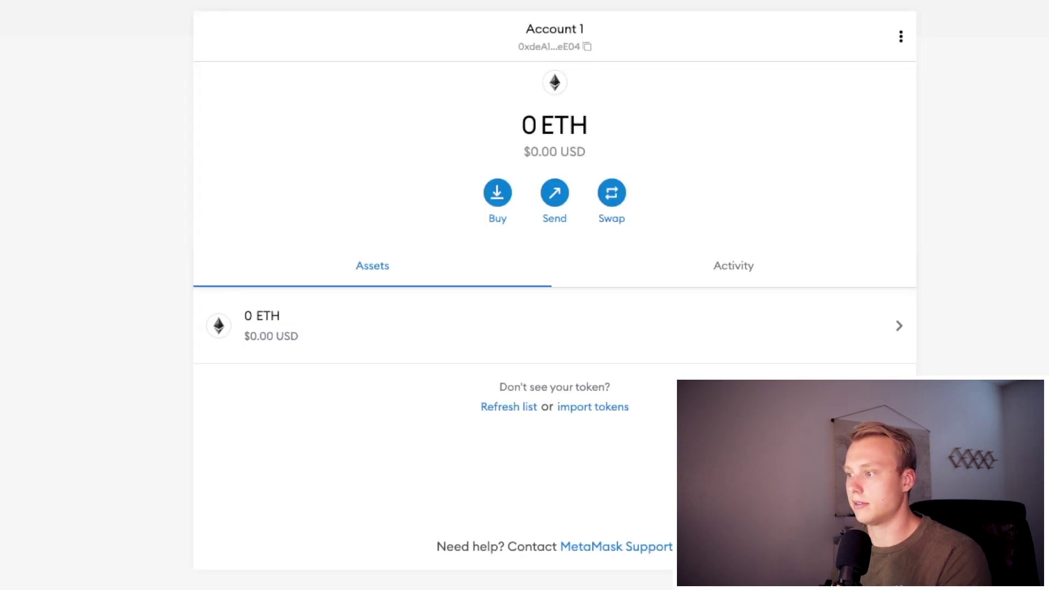
pyautogui.click(554, 38)
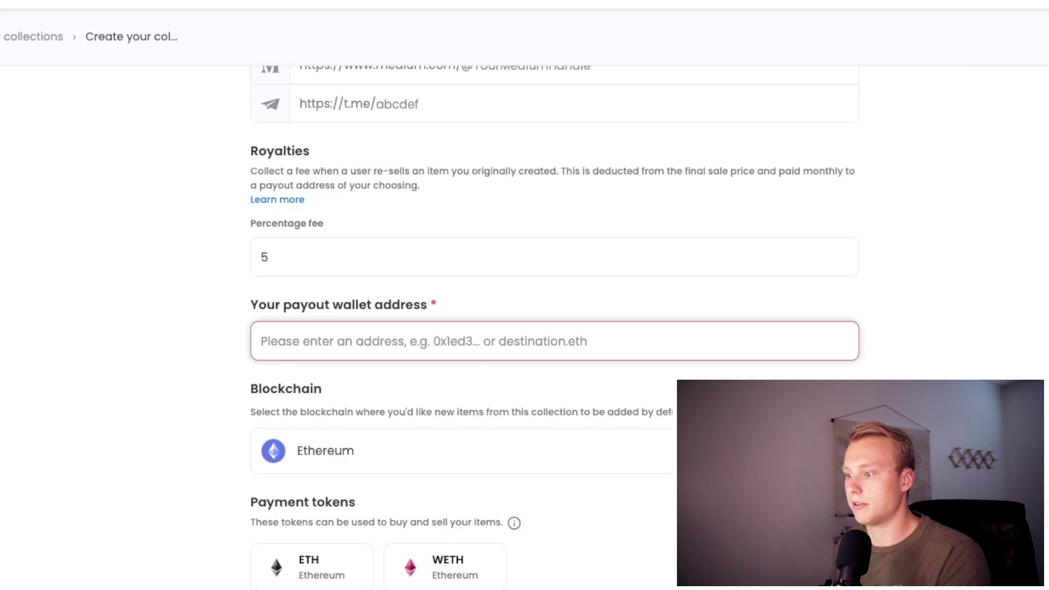
# Paste the copied wallet address as the royalty payout address and review the payment token and display theme settings.
pyautogui.hotkey('ctrl', 'v')
pyautogui.scroll(-3, 552, 328)
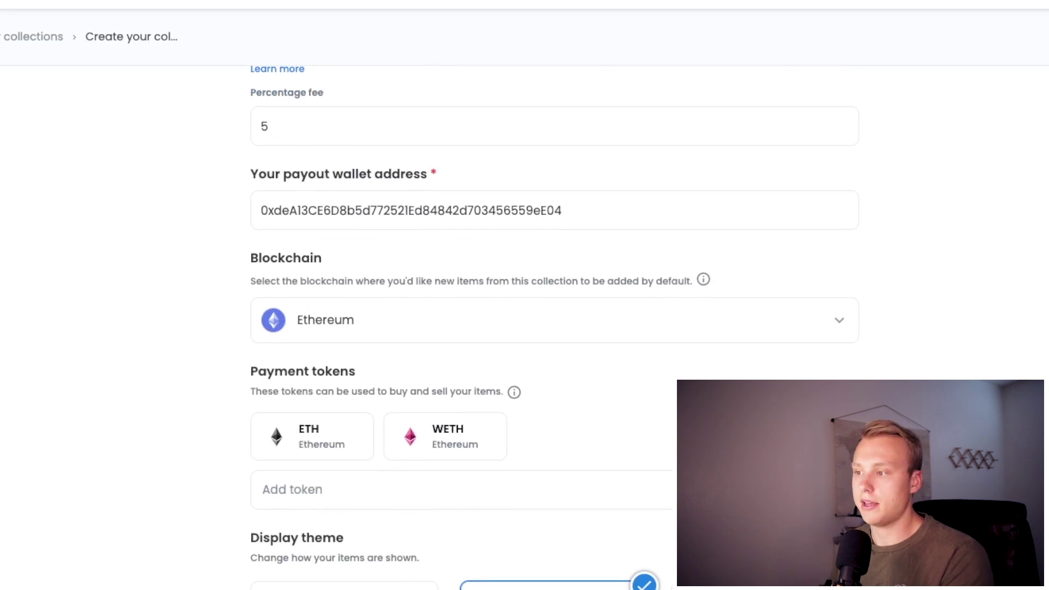
pyautogui.scroll(2, 552, 328)
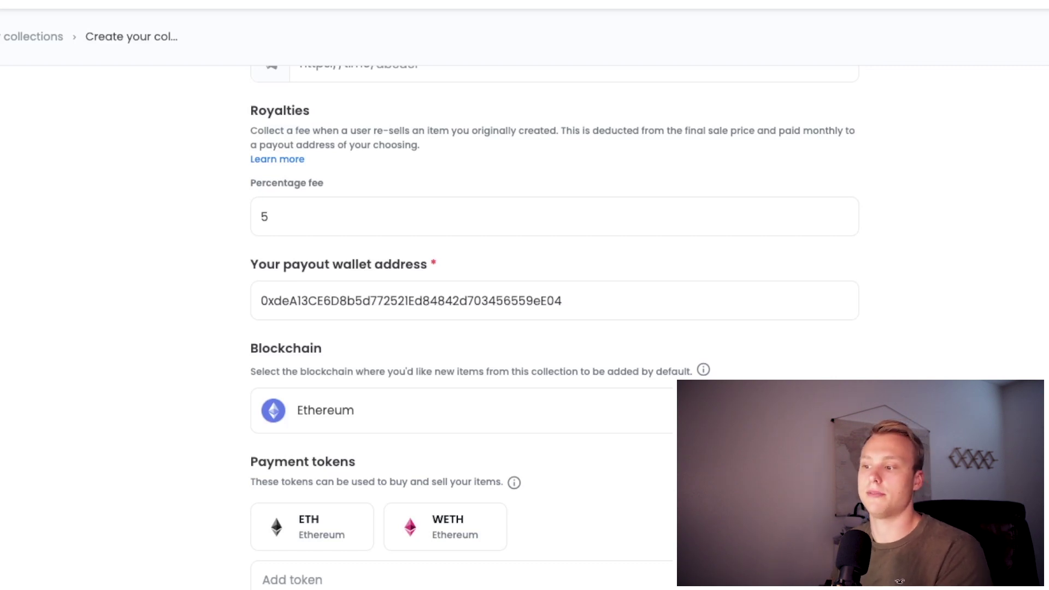
pyautogui.scroll(-4, 554, 328)
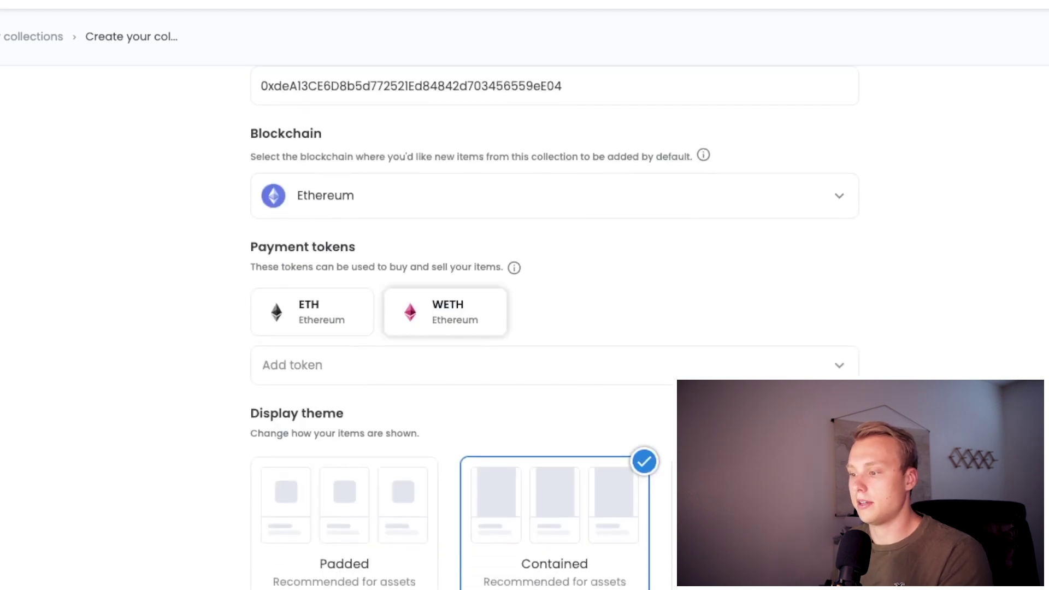
pyautogui.scroll(-2, 552, 328)
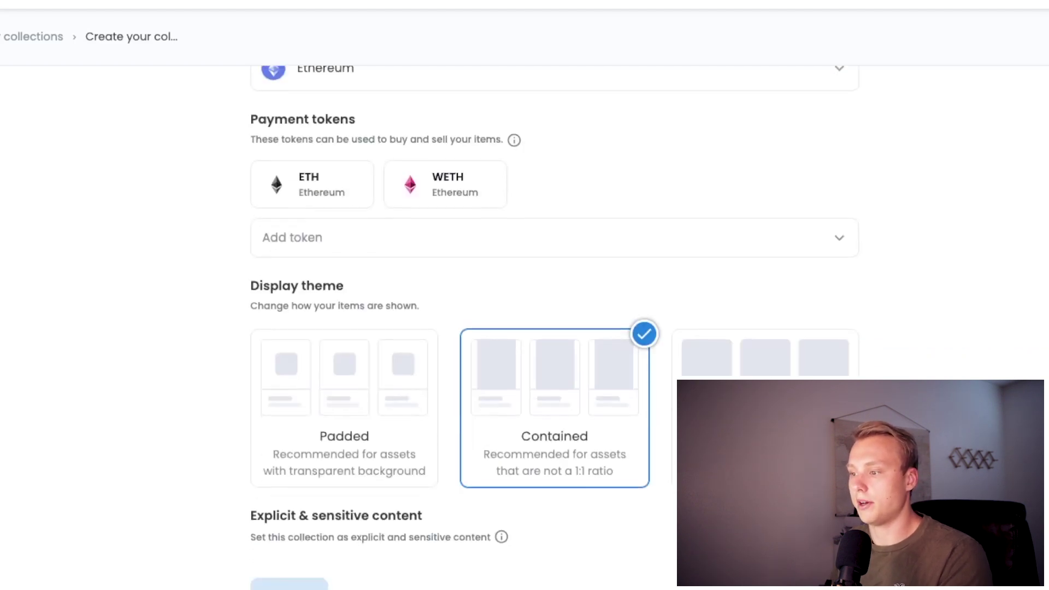
pyautogui.scroll(-1, 552, 328)
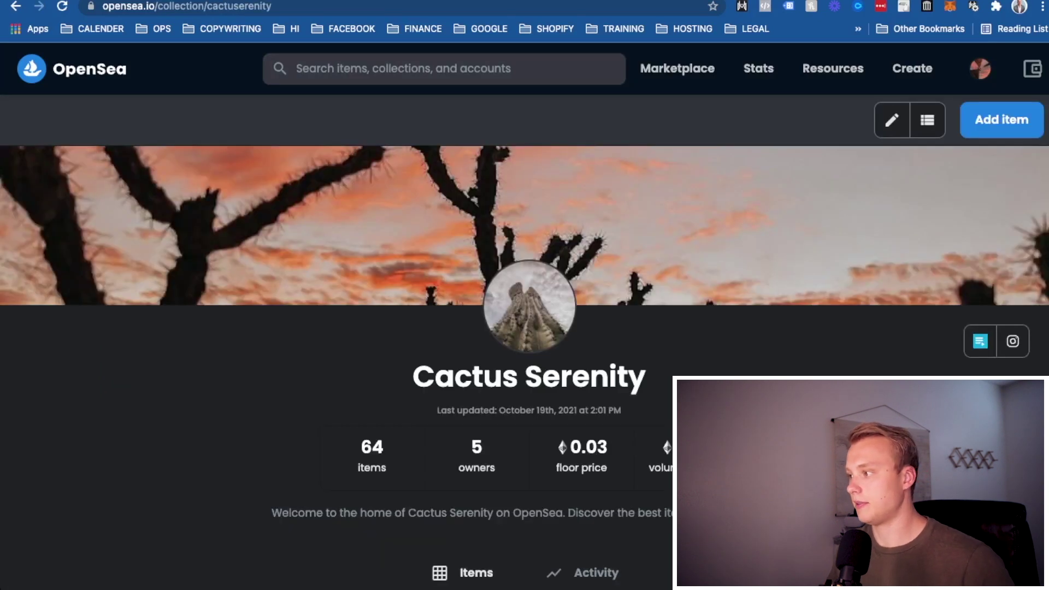
# Add a new item to the Cactus Serenity collection, upload the cactus photo and name it Cactus Serenity #65.
pyautogui.click(1001, 120)
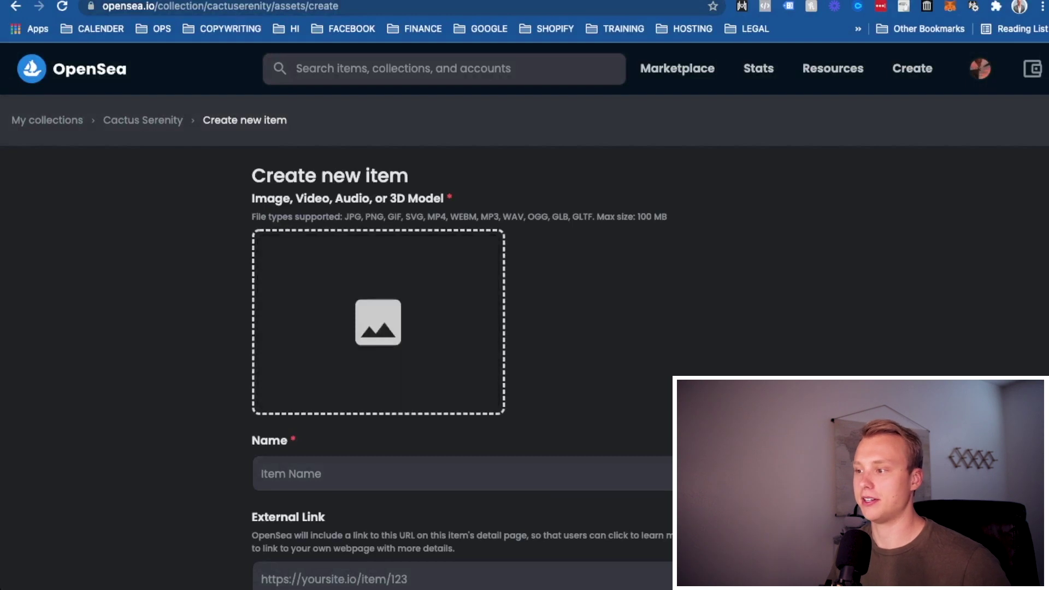
pyautogui.click(378, 322)
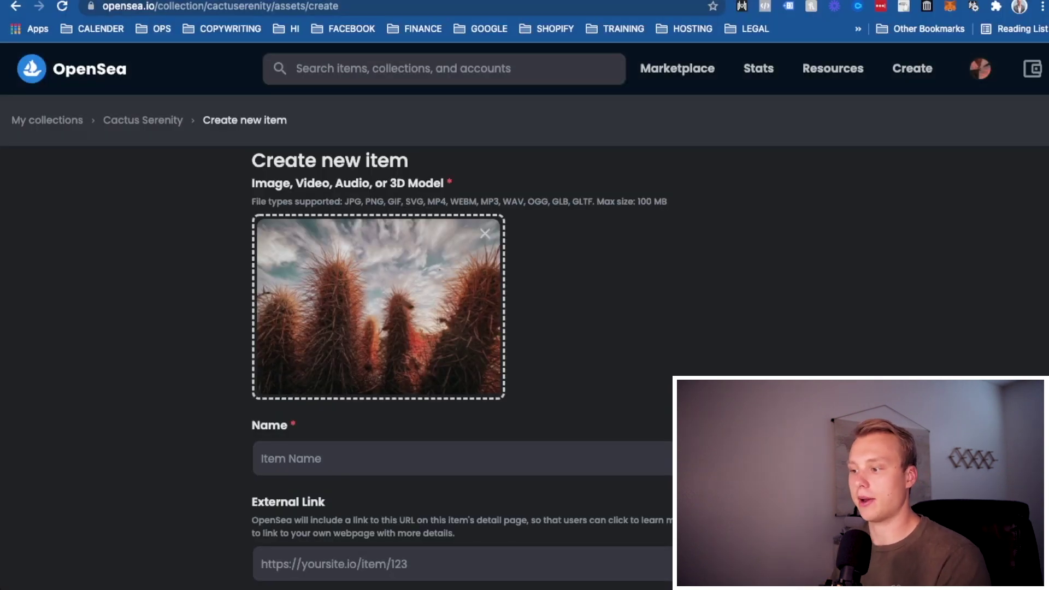
pyautogui.click(377, 458)
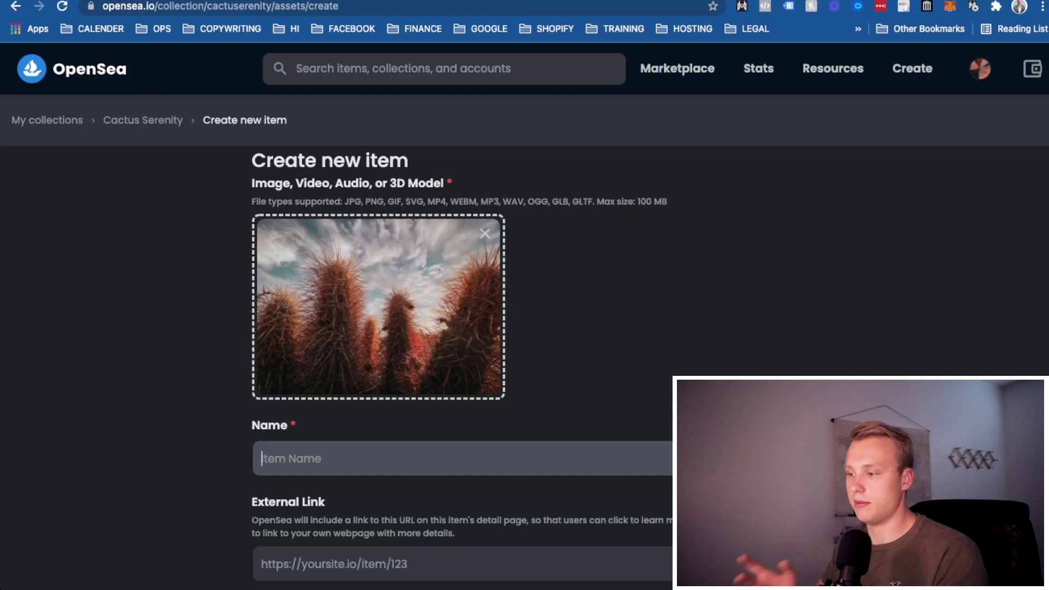
pyautogui.write('Cact')
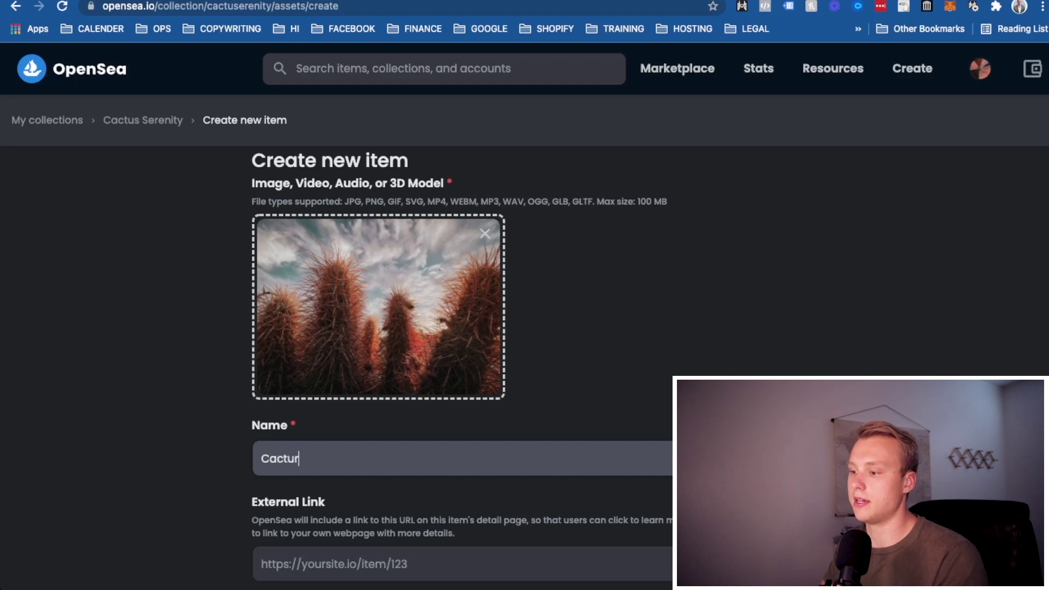
pyautogui.write('us ')
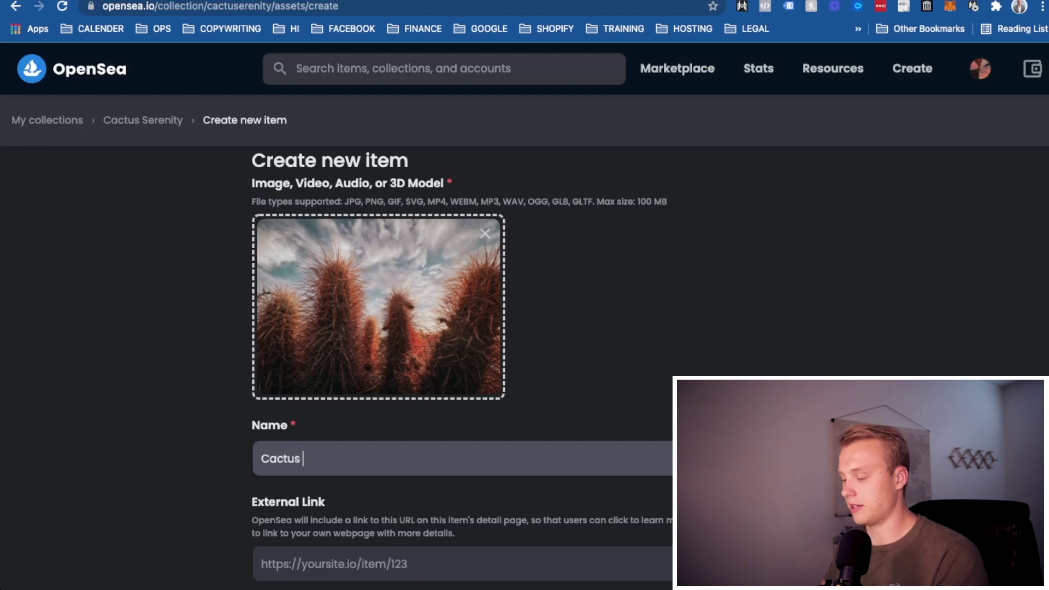
pyautogui.write('Serenit')
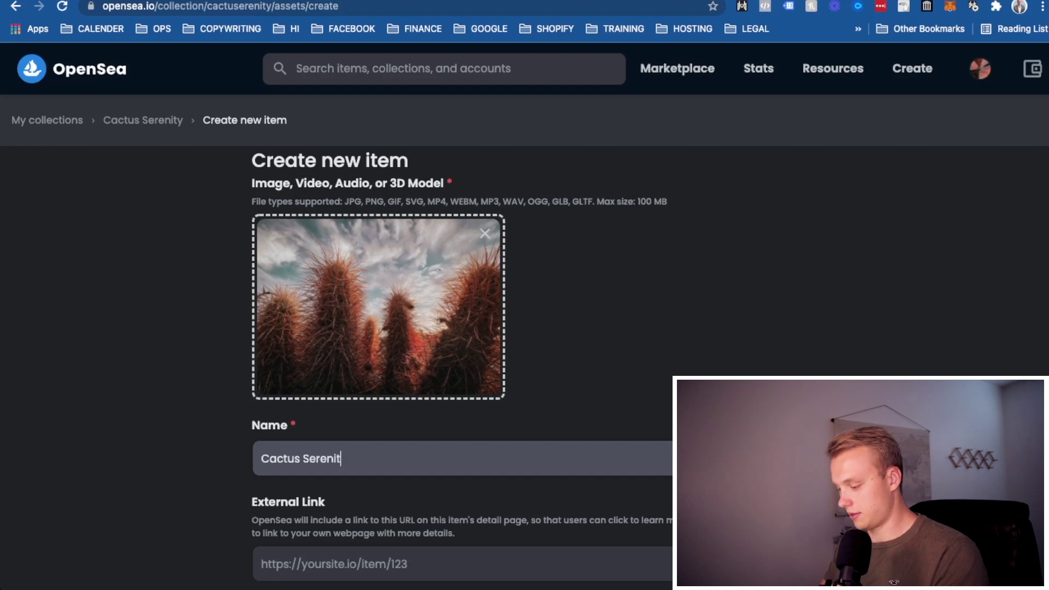
pyautogui.write('y #65')
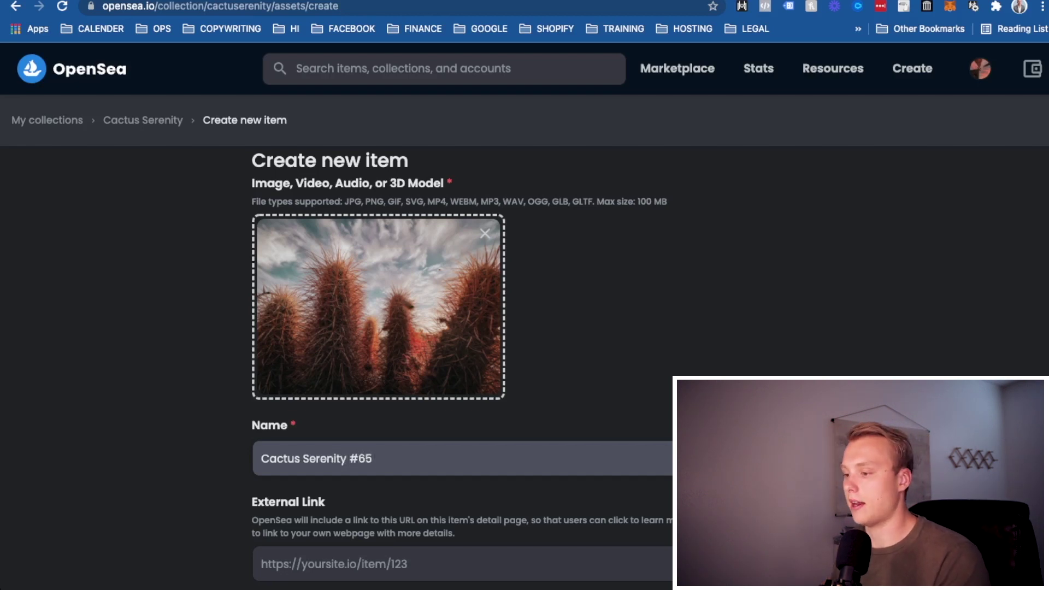
# Review the new item's external link and description fields and the collection it is assigned to.
pyautogui.scroll(-4, 525, 328)
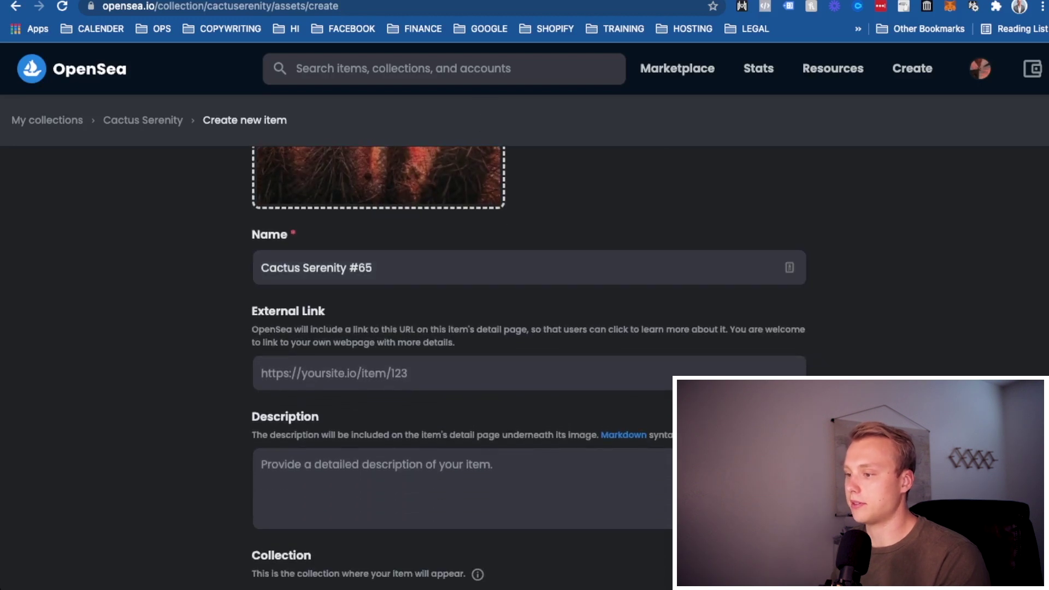
pyautogui.moveTo(252, 312); pyautogui.dragTo(326, 312)
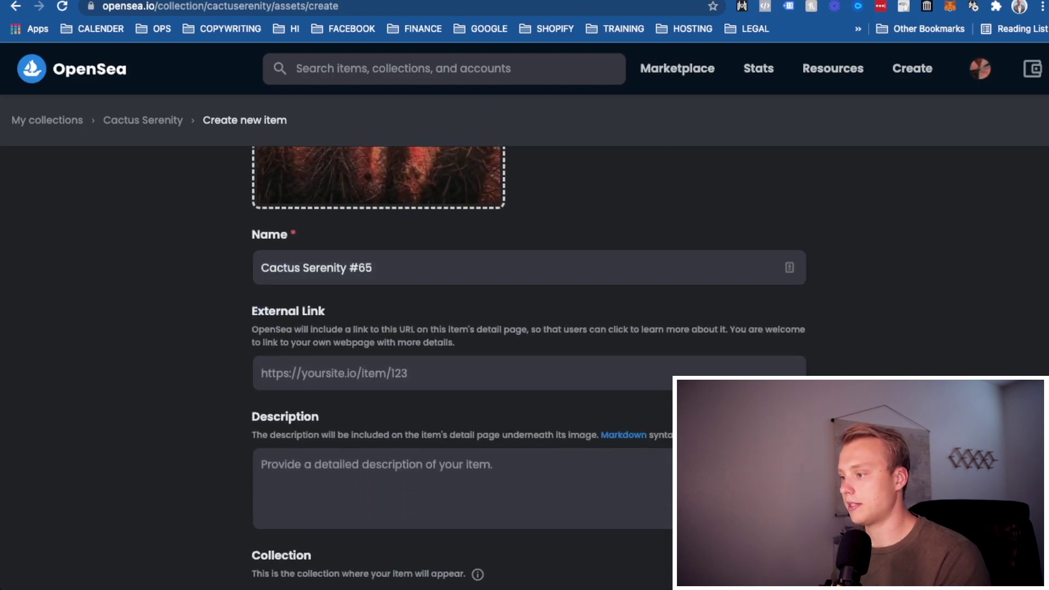
pyautogui.scroll(-1, 528, 368)
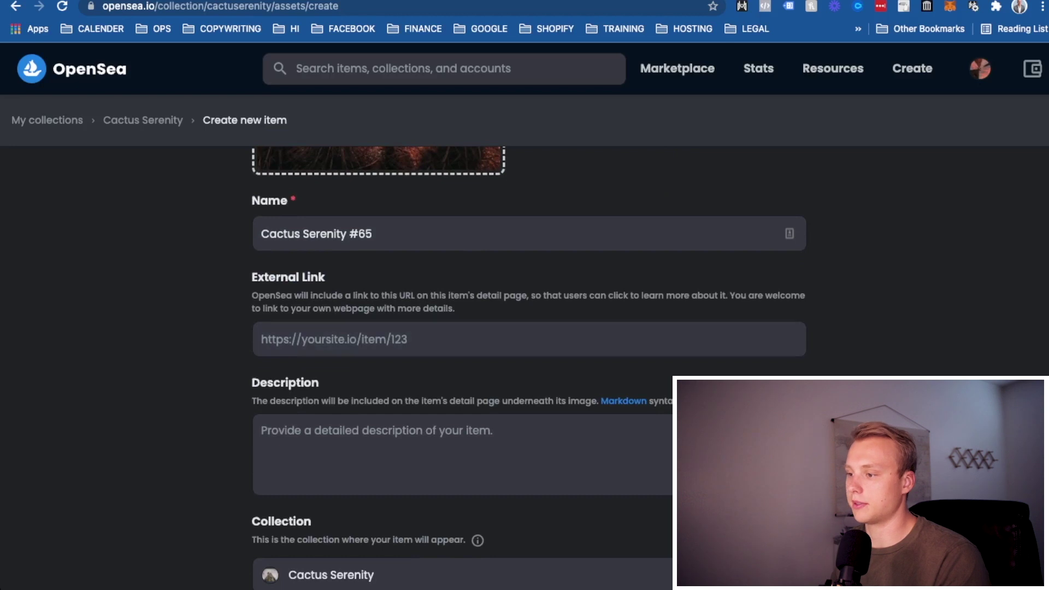
pyautogui.click(335, 340)
pyautogui.moveTo(516, 296); pyautogui.dragTo(619, 296)
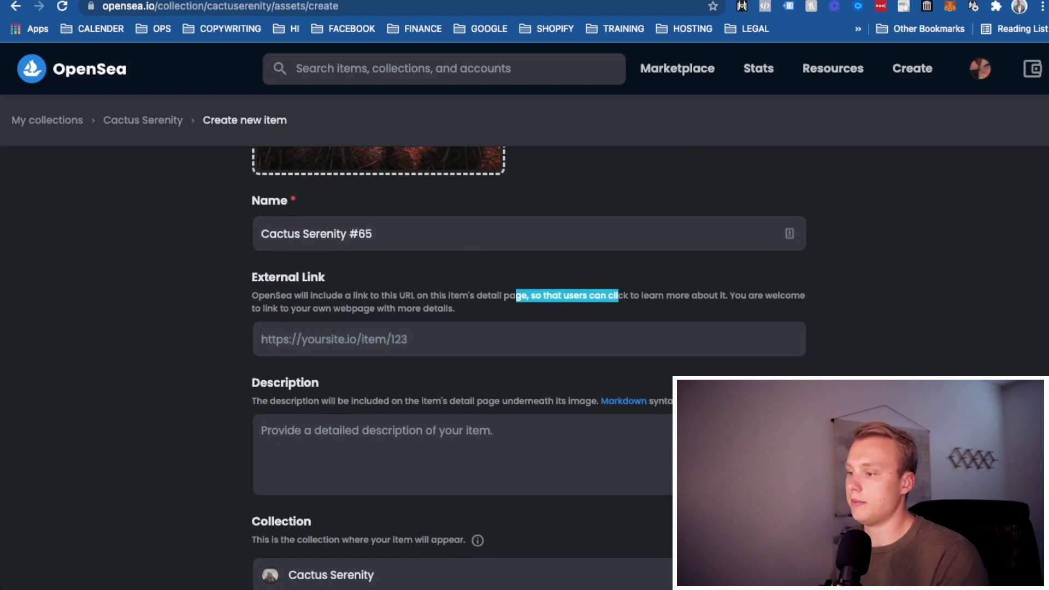
pyautogui.scroll(-2, 620, 296)
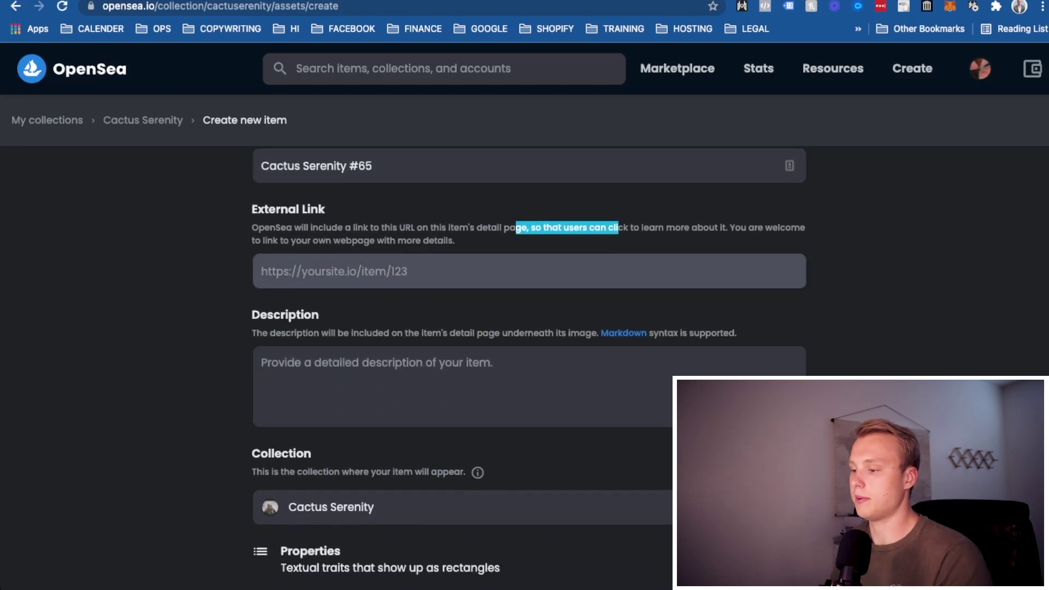
pyautogui.scroll(-2, 547, 372)
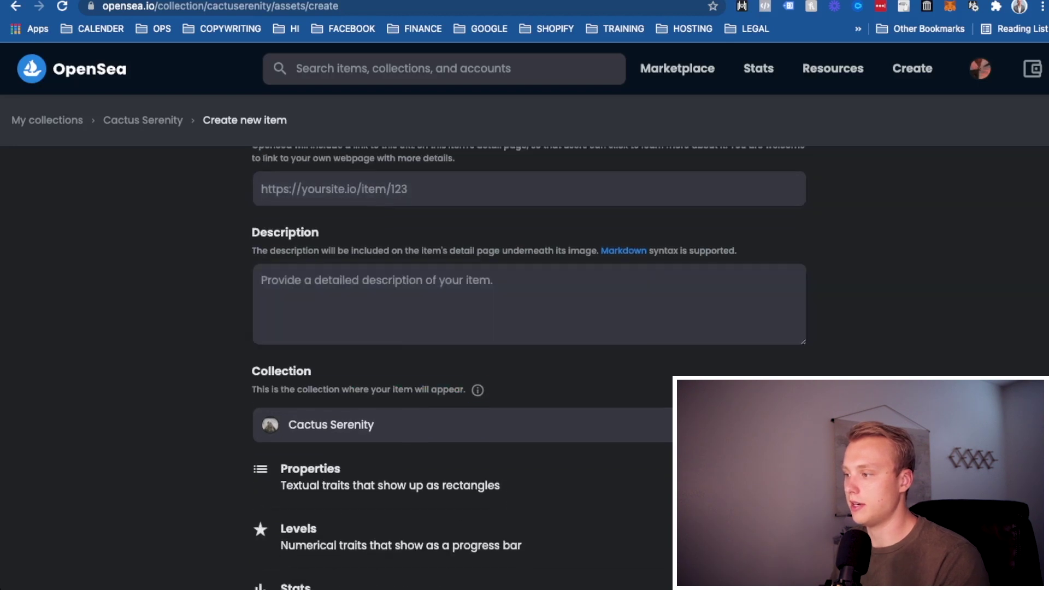
pyautogui.moveTo(546, 372); pyautogui.dragTo(546, 312)
pyautogui.click(546, 309)
# Examine the item's properties, levels, stats, unlockable content, sensitive content, supply and metadata freezing settings.
pyautogui.scroll(-1, 546, 309)
pyautogui.scroll(-5, 529, 366)
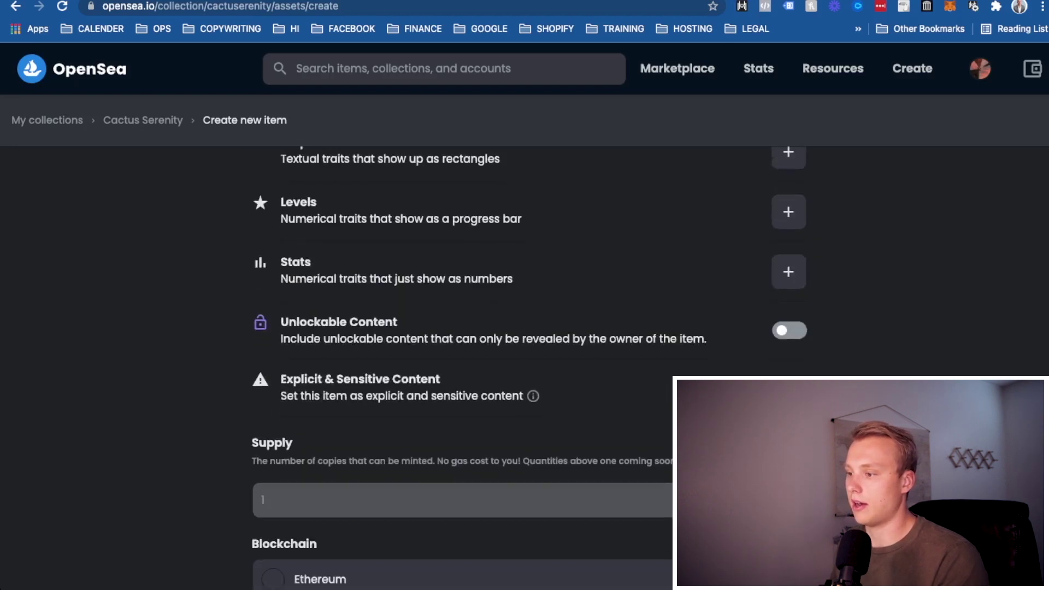
pyautogui.scroll(2, 529, 366)
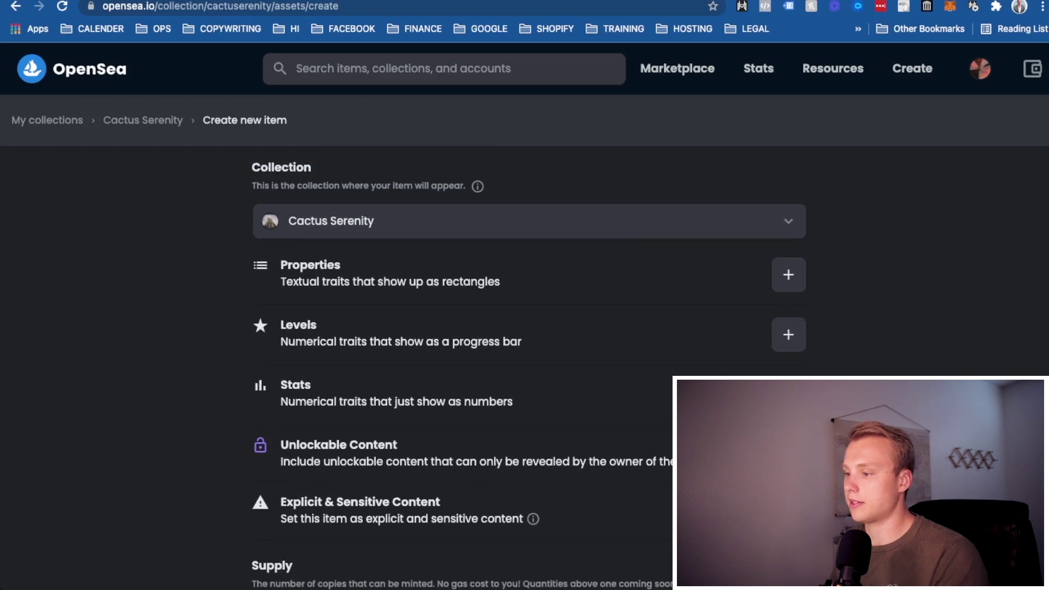
pyautogui.scroll(-1, 529, 366)
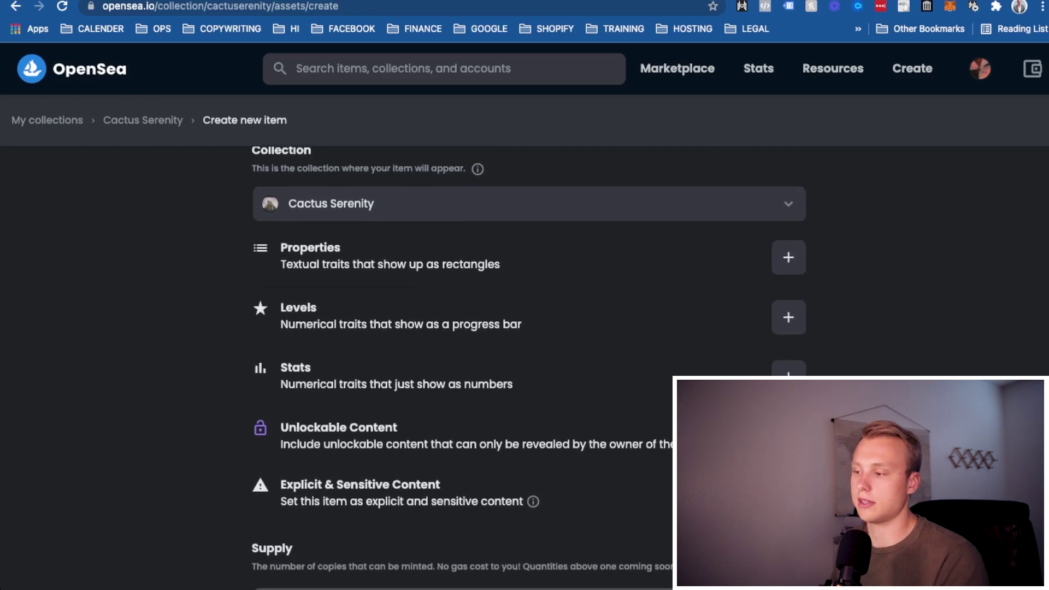
pyautogui.scroll(-1, 529, 366)
pyautogui.scroll(-2, 529, 366)
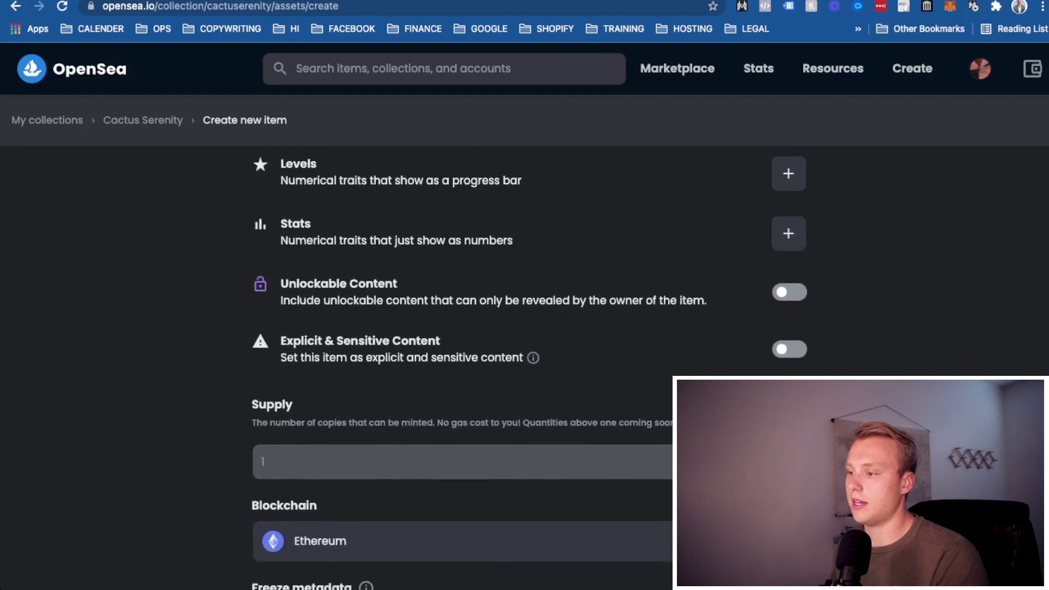
pyautogui.scroll(3, 529, 367)
pyautogui.scroll(-5, 529, 366)
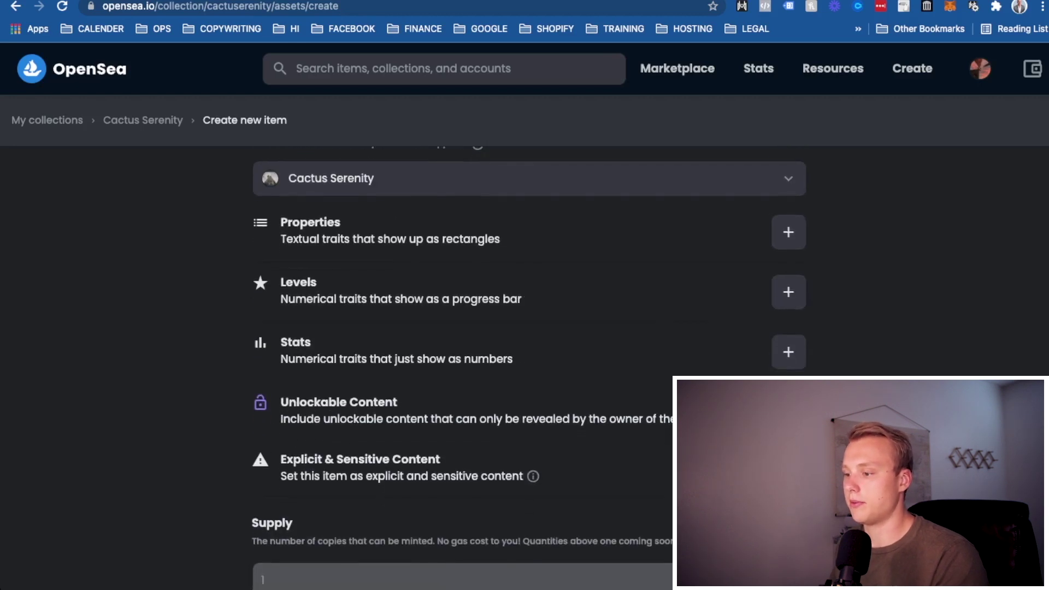
pyautogui.scroll(-1, 529, 366)
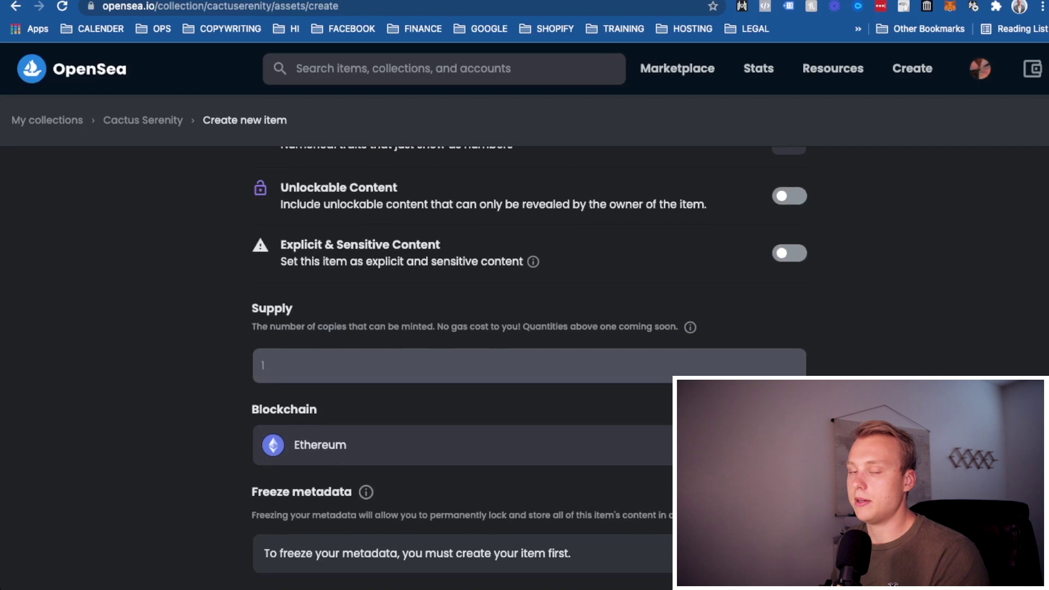
pyautogui.scroll(-2, 529, 367)
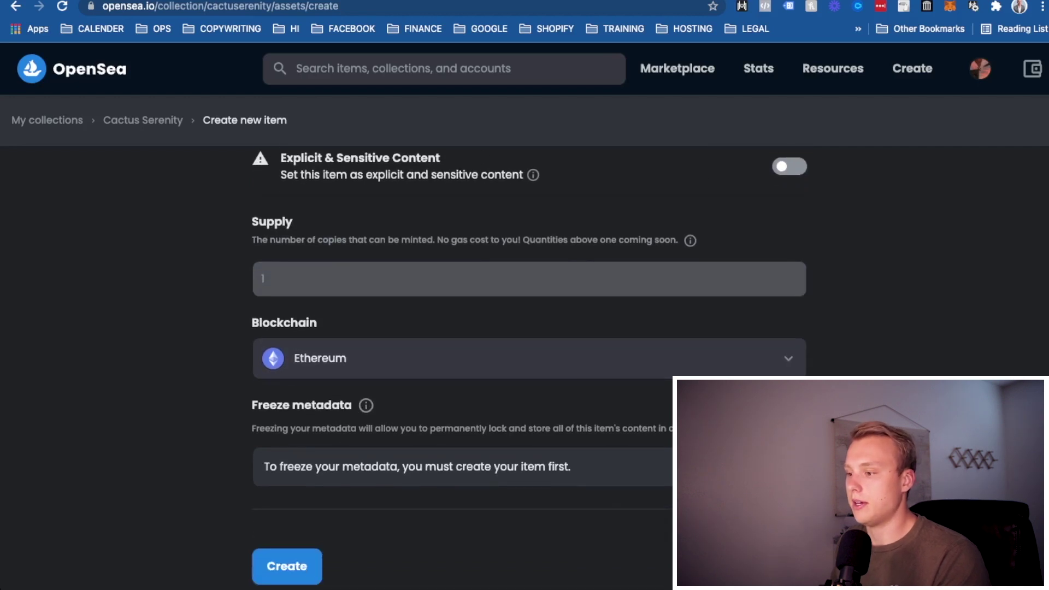
# Check the item's blockchain choices, keep Ethereum, and create the Cactus Serenity #65 item.
pyautogui.click(529, 358)
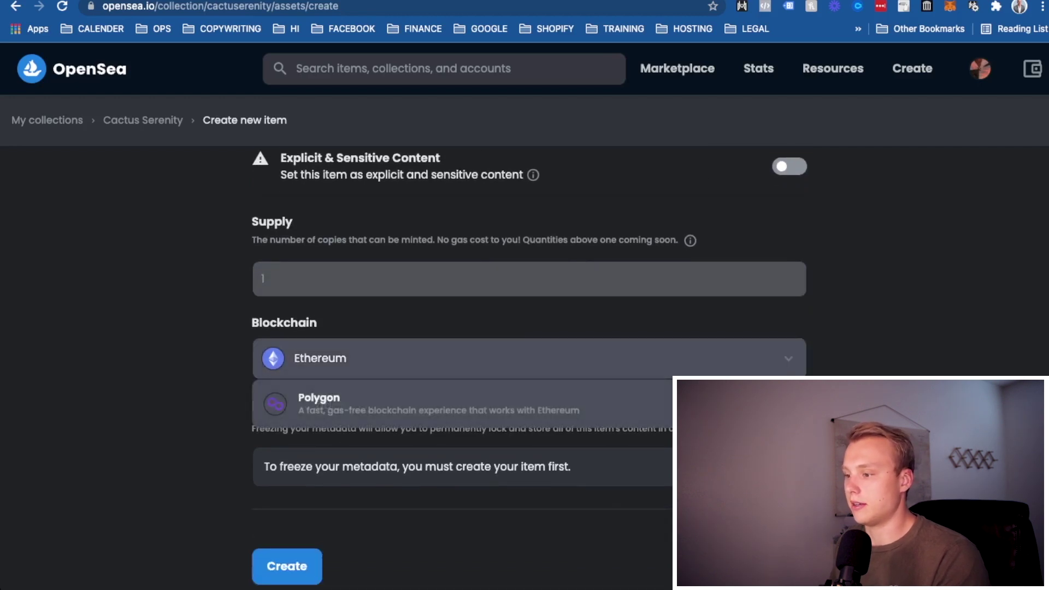
pyautogui.click(529, 358)
pyautogui.scroll(-2, 529, 358)
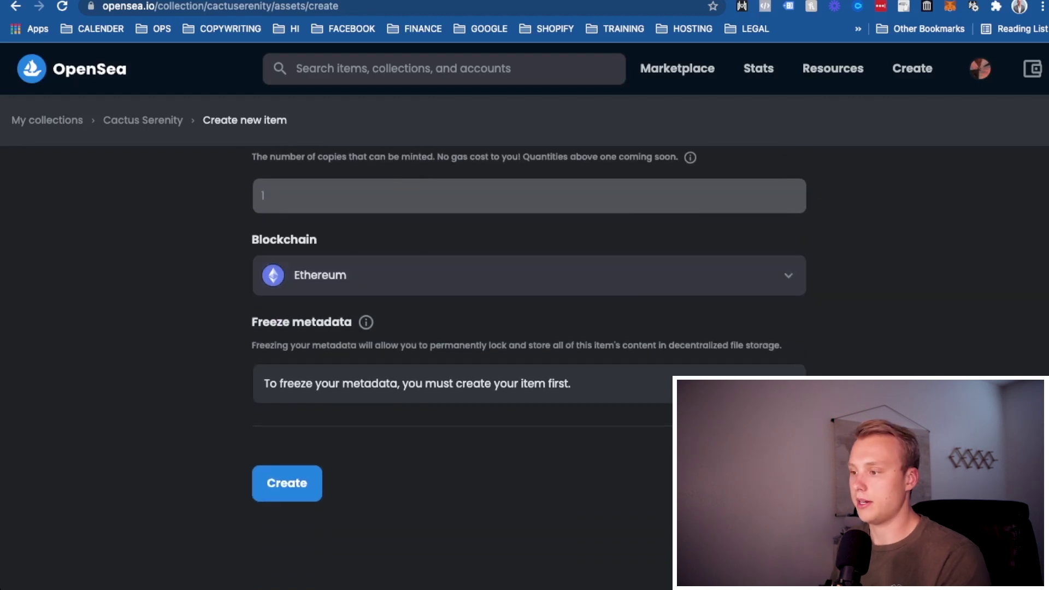
pyautogui.scroll(18, 481, 279)
pyautogui.scroll(-6, 481, 279)
pyautogui.scroll(5, 481, 278)
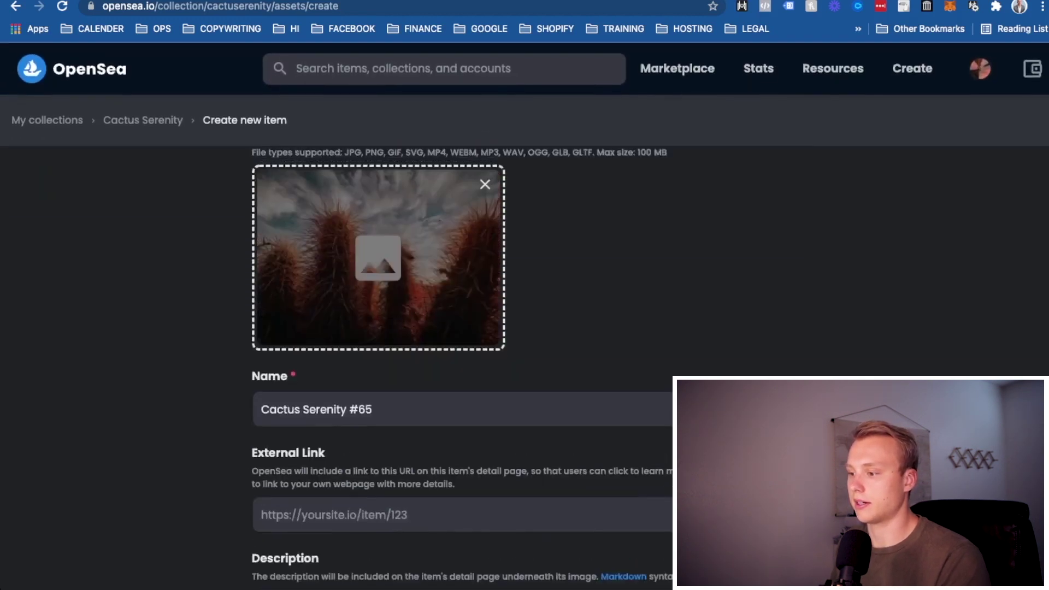
pyautogui.scroll(-10, 529, 328)
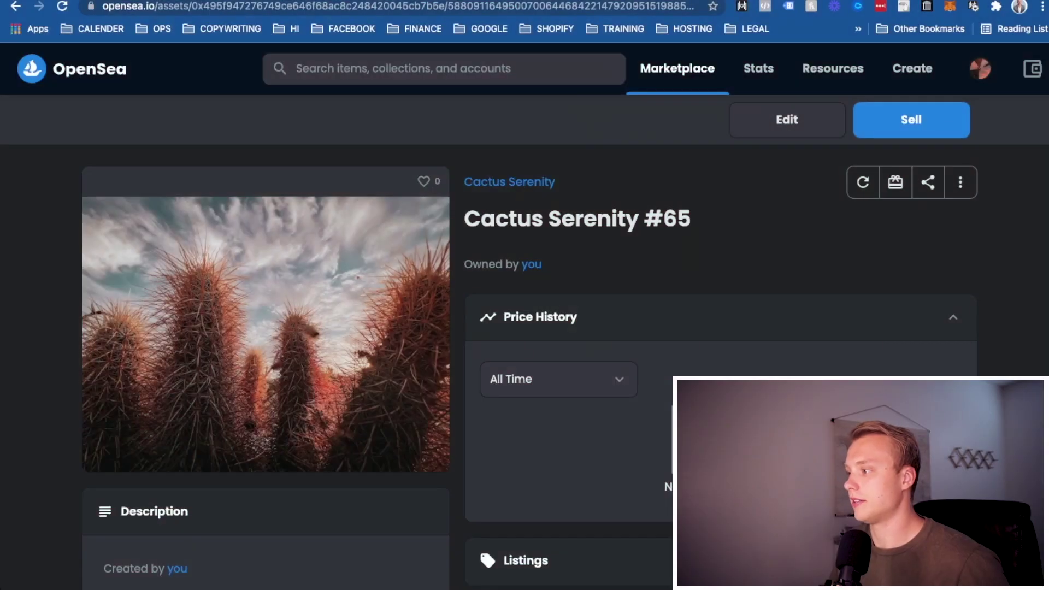
# Start listing Cactus Serenity #65 for sale at a fixed price of 0.03 ETH.
pyautogui.click(911, 120)
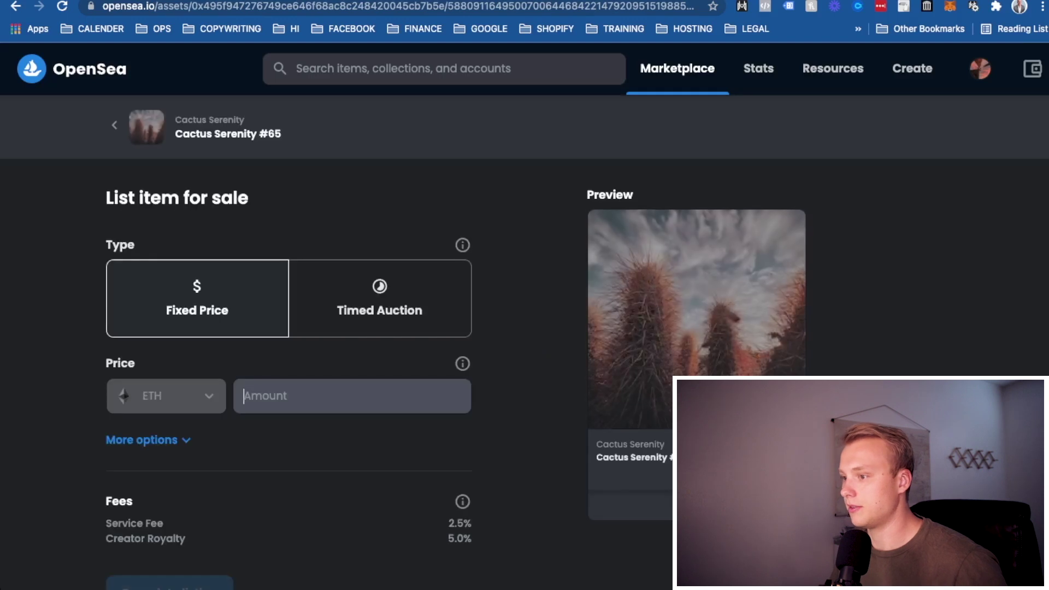
pyautogui.scroll(-1, 289, 377)
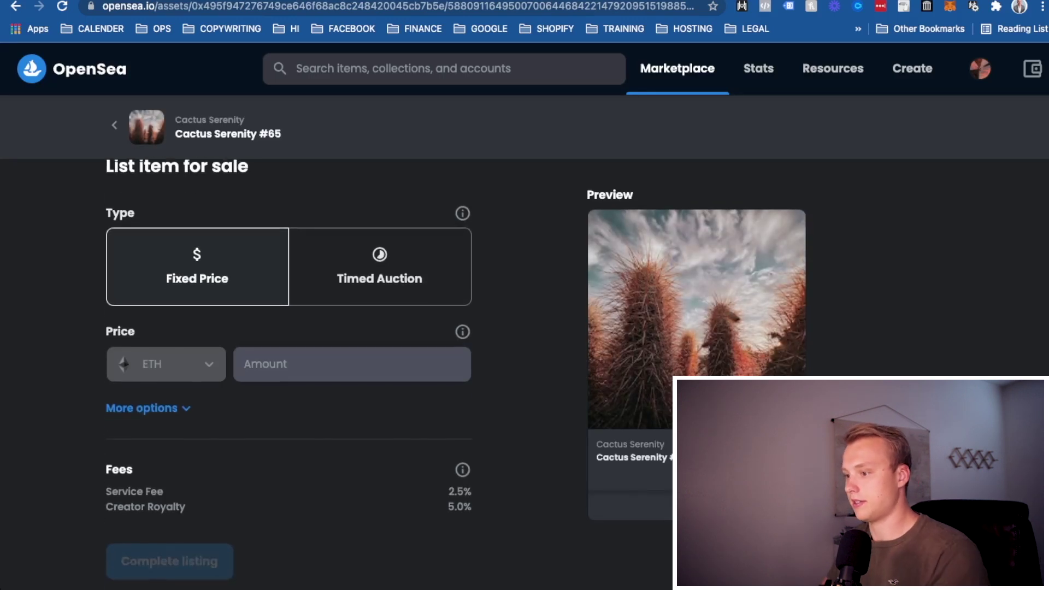
pyautogui.write('0')
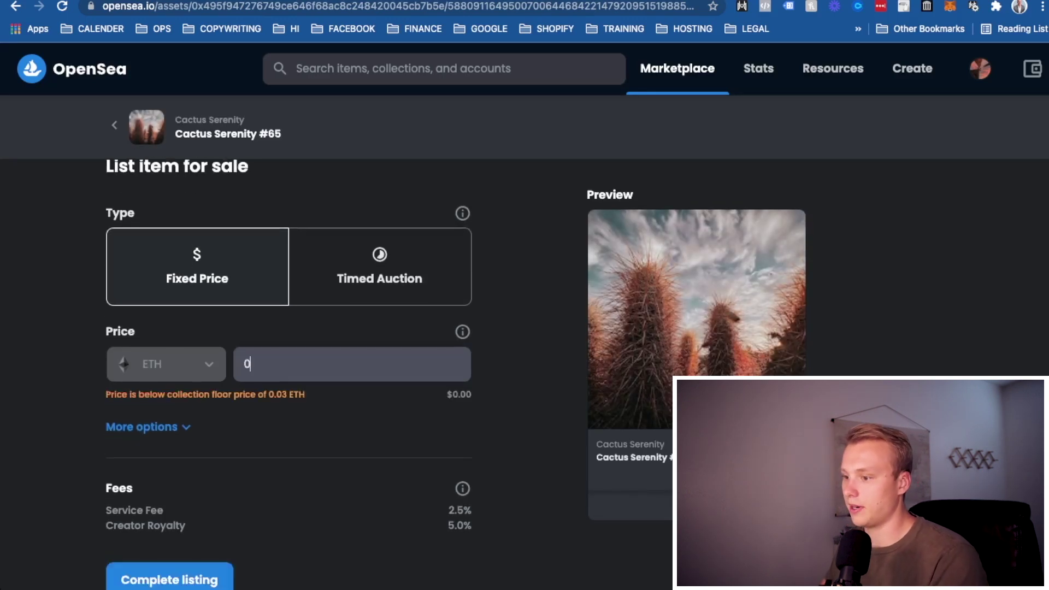
pyautogui.write('.03')
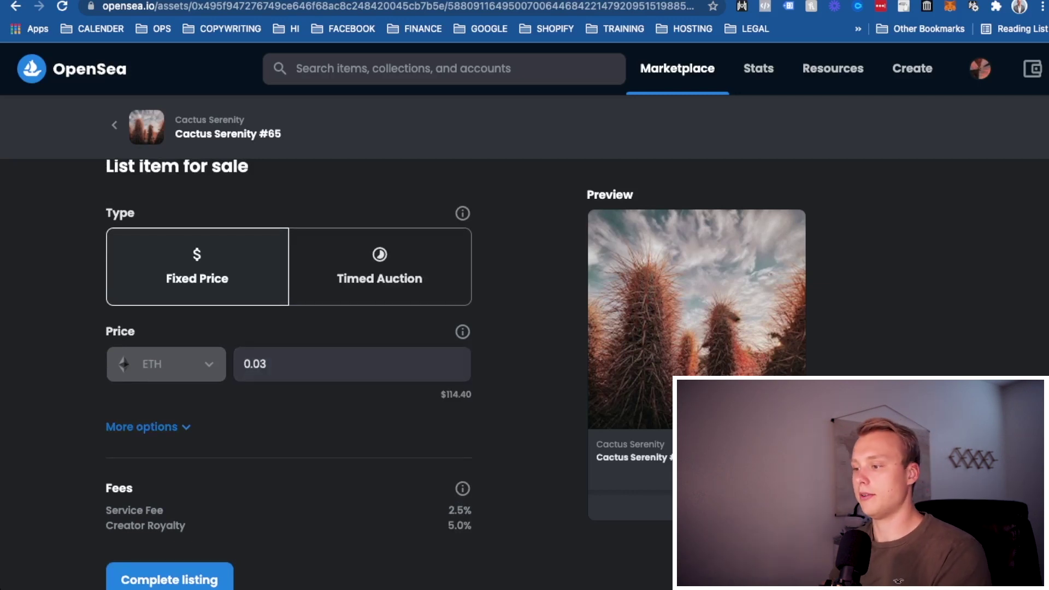
# Expand the additional sale options covering the listing schedule, bundle selling and reserving for a specific buyer.
pyautogui.scroll(-1, 289, 361)
pyautogui.scroll(-3, 289, 360)
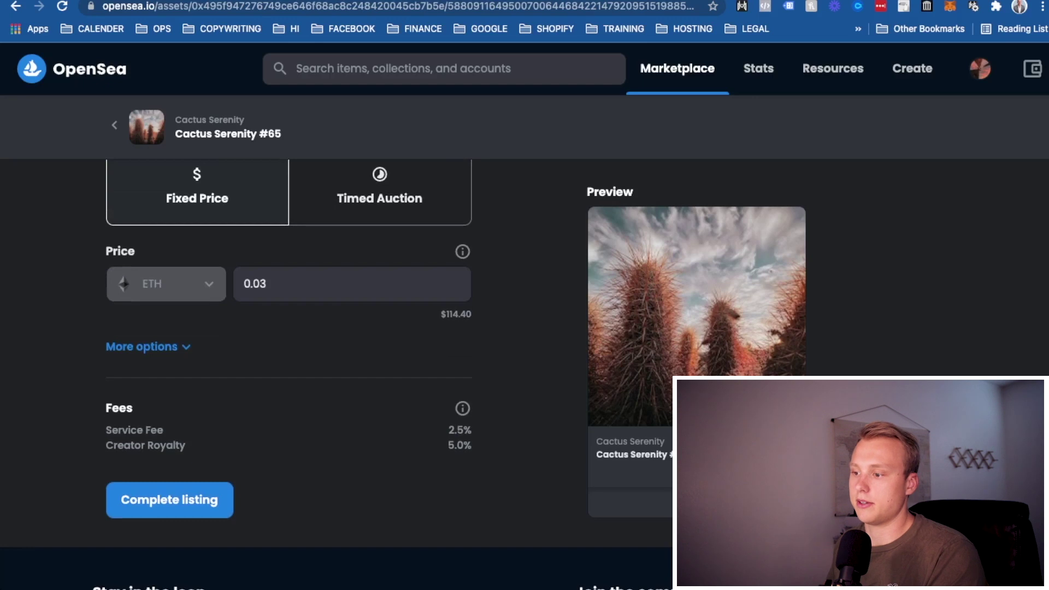
pyautogui.click(147, 347)
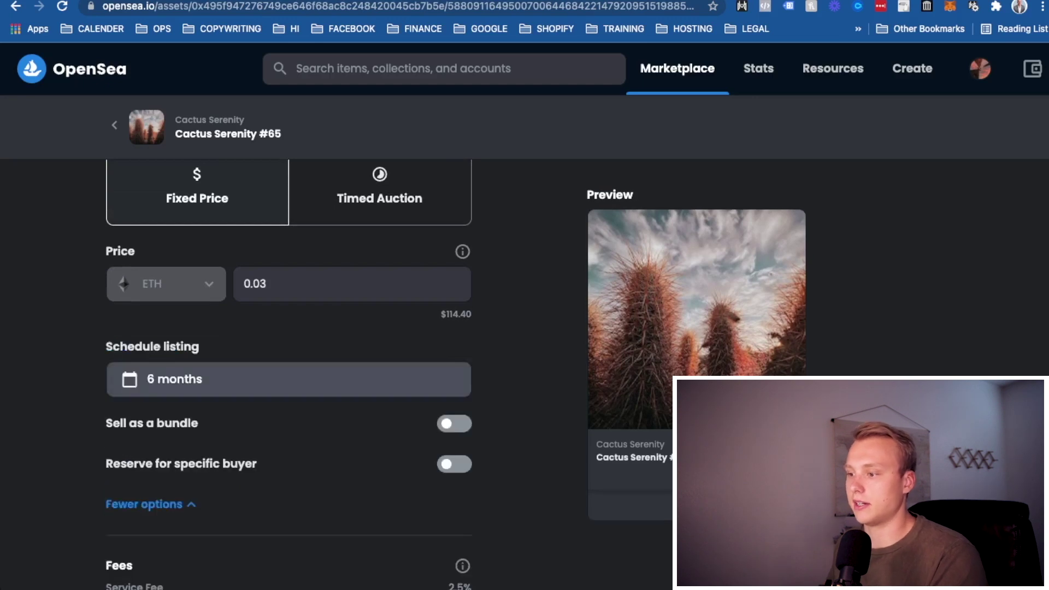
# Review the Cactus Serenity #65 listing form, covering sale type, price, listing schedule, bundle and reserved-buyer options, and fees.
pyautogui.click(175, 379)
pyautogui.moveTo(176, 347); pyautogui.dragTo(181, 347)
pyautogui.scroll(-4, 273, 297)
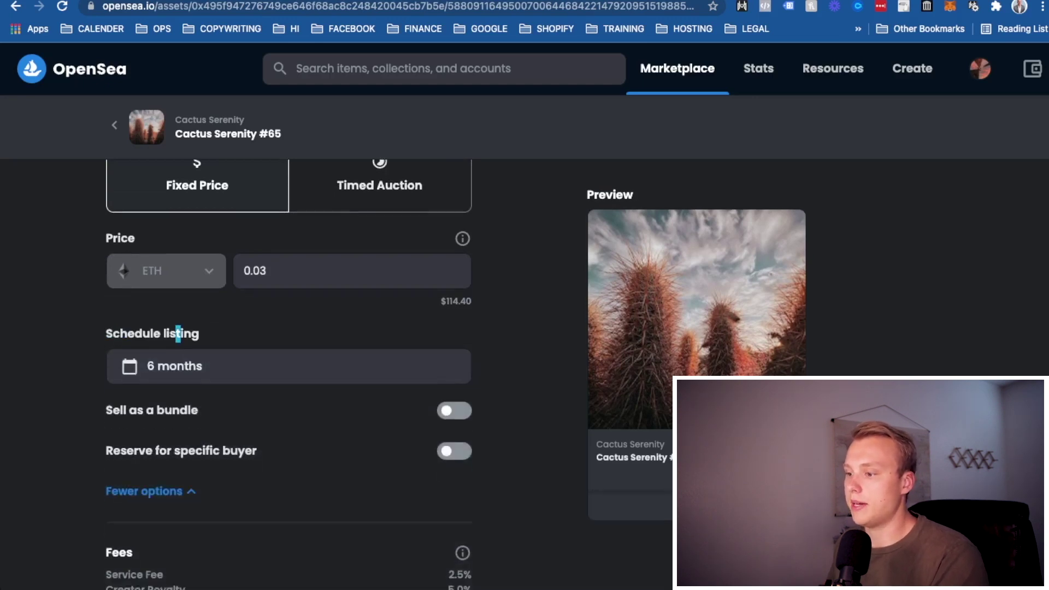
pyautogui.scroll(5, 273, 298)
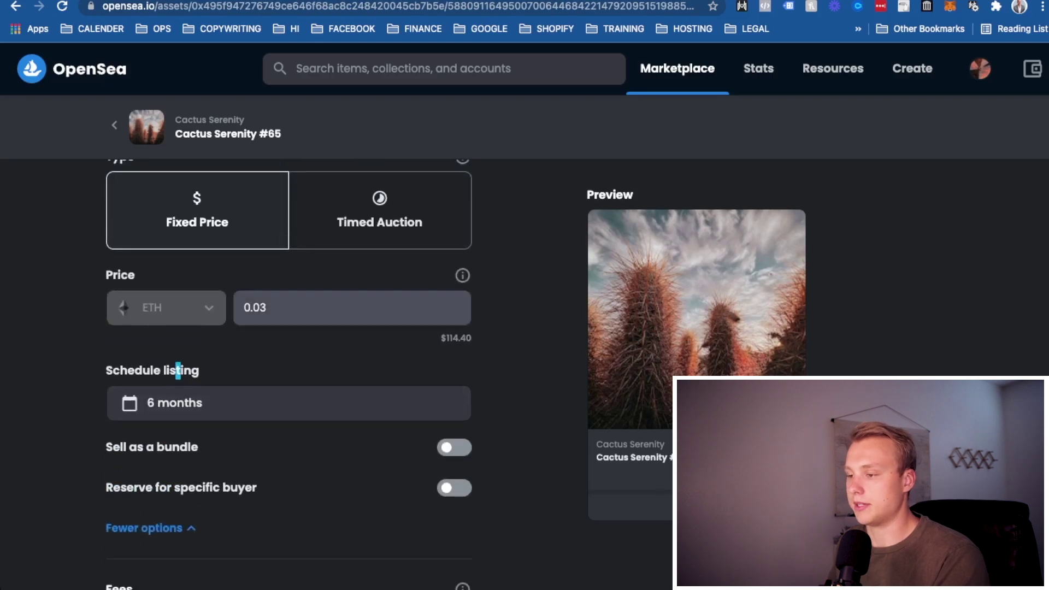
pyautogui.scroll(-2, 288, 328)
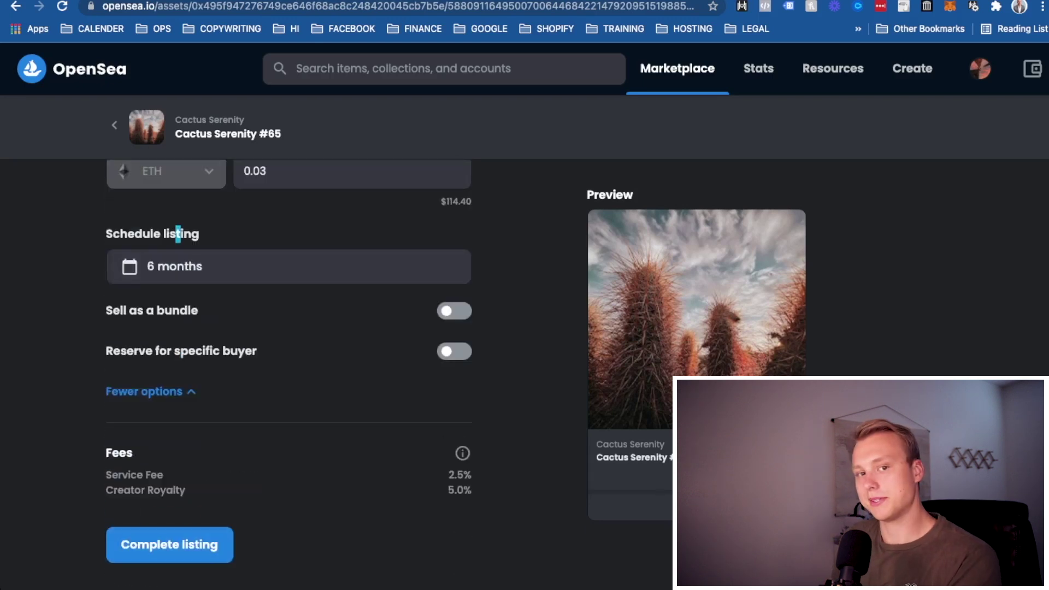
pyautogui.scroll(3, 289, 328)
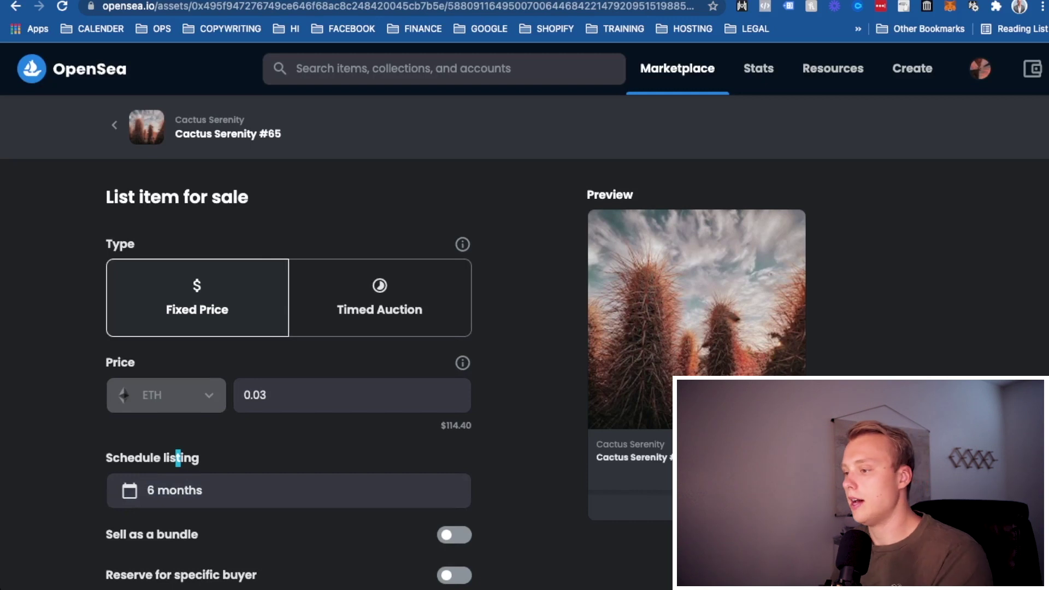
pyautogui.scroll(-3, 178, 458)
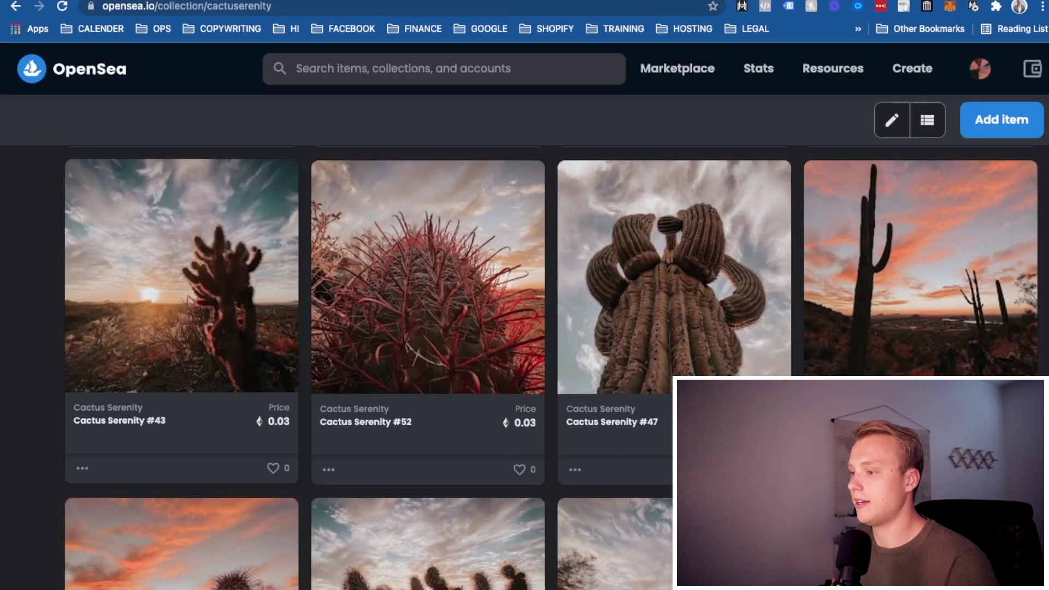
# Browse the photo items and their prices in the Cactus Serenity collection, and reload the collection's web address.
pyautogui.scroll(-2, 551, 368)
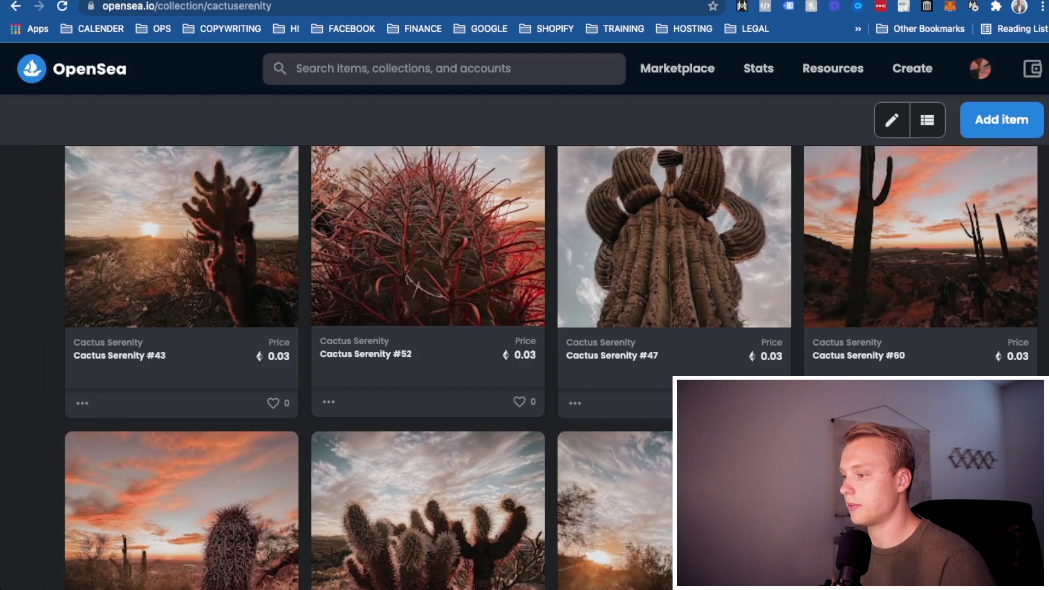
pyautogui.scroll(-5, 551, 368)
pyautogui.scroll(-3, 551, 368)
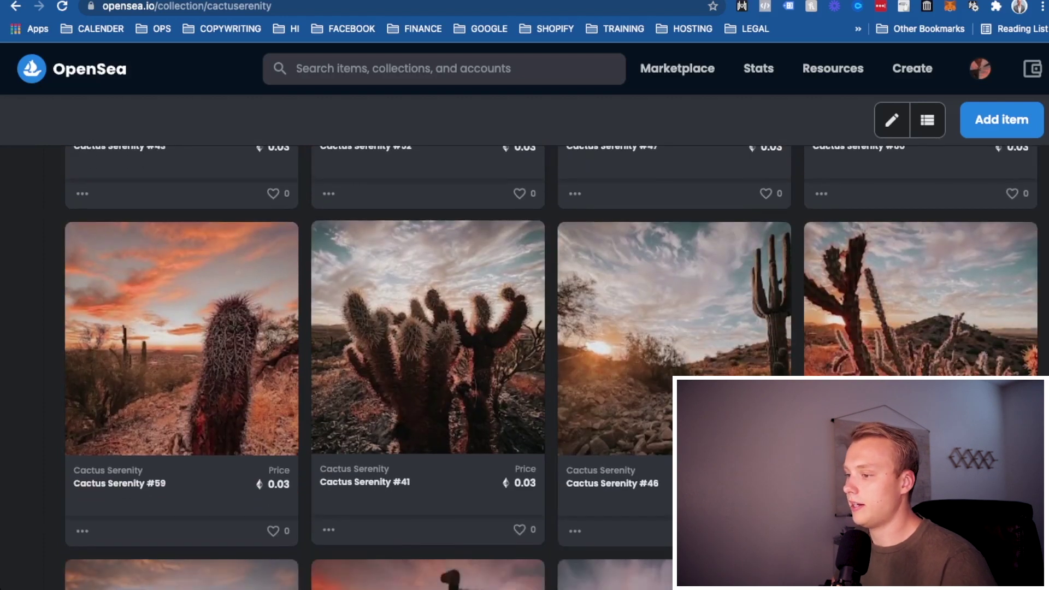
pyautogui.scroll(-5, 550, 368)
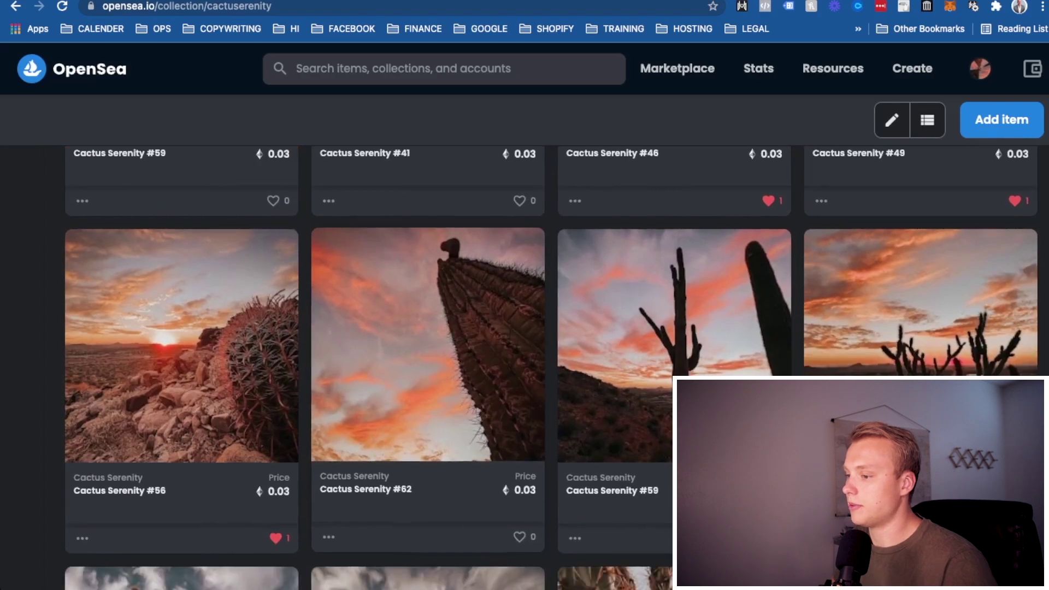
pyautogui.scroll(-3, 551, 367)
pyautogui.scroll(-6, 551, 368)
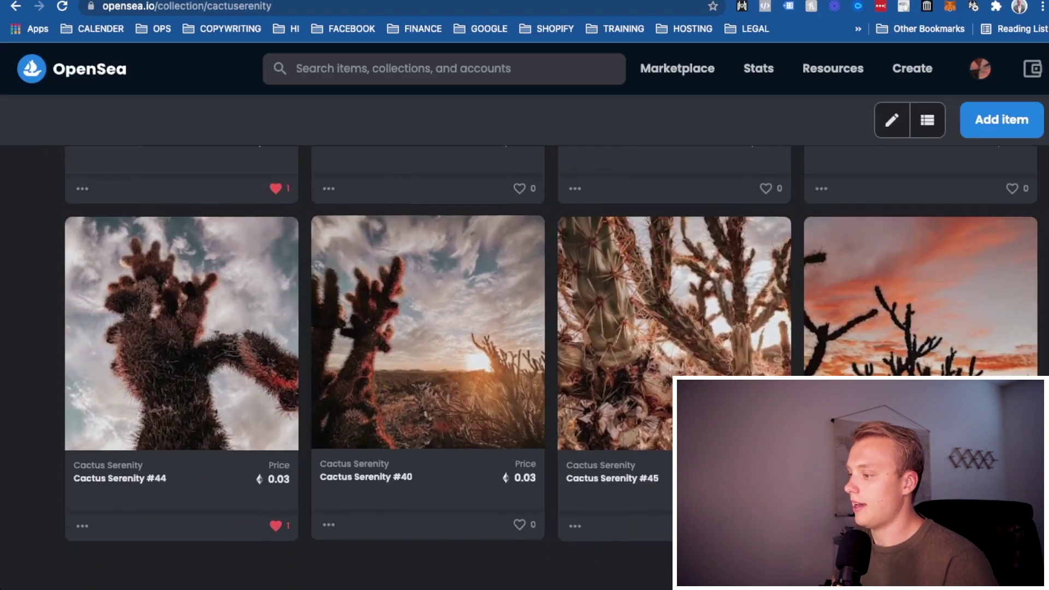
pyautogui.scroll(-8, 551, 368)
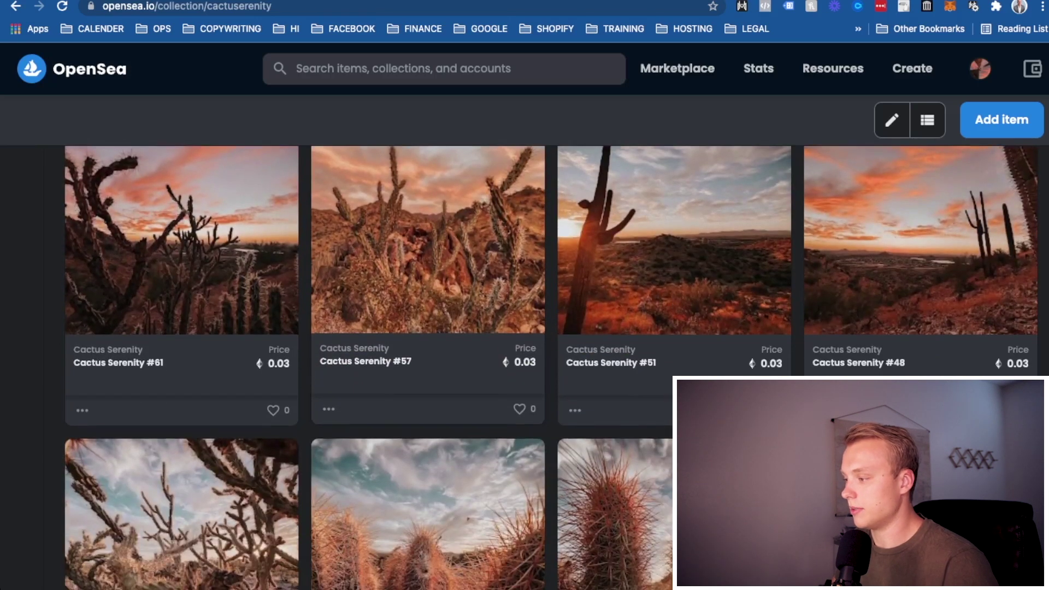
pyautogui.scroll(-5, 551, 368)
pyautogui.scroll(-8, 551, 368)
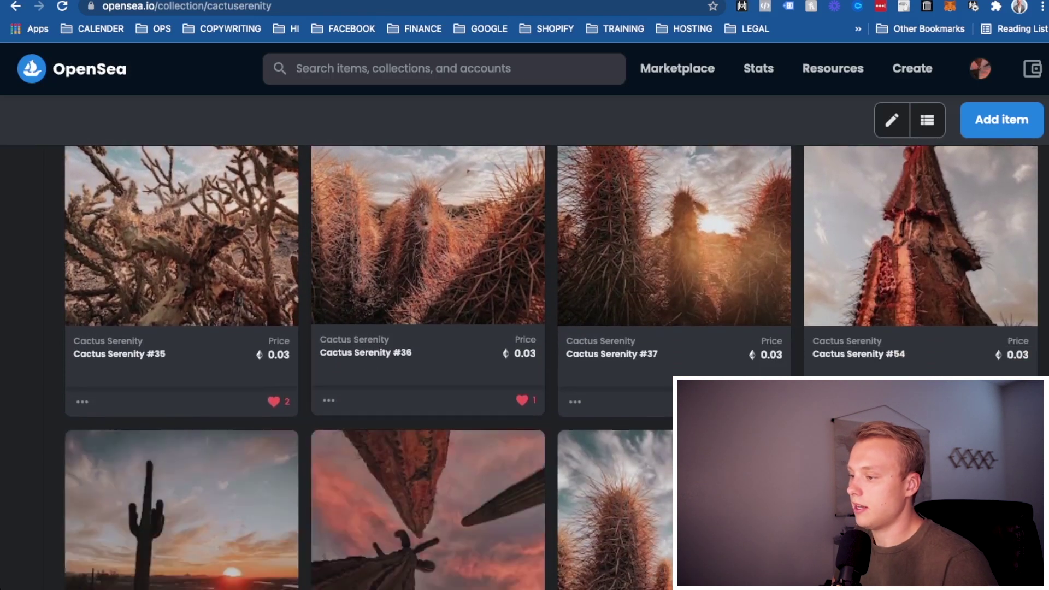
pyautogui.scroll(-12, 551, 367)
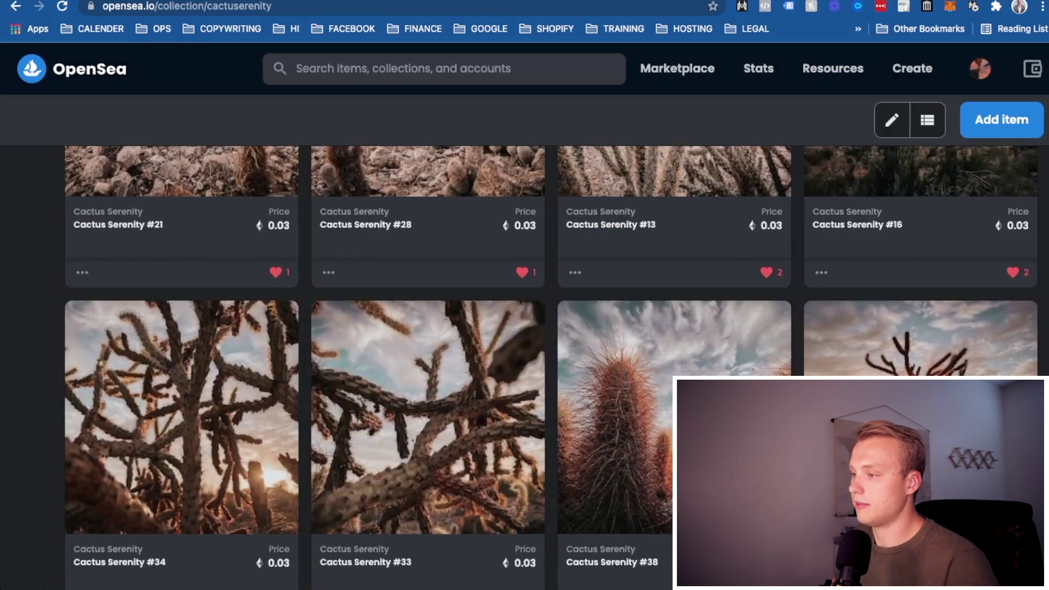
pyautogui.press('super+l')
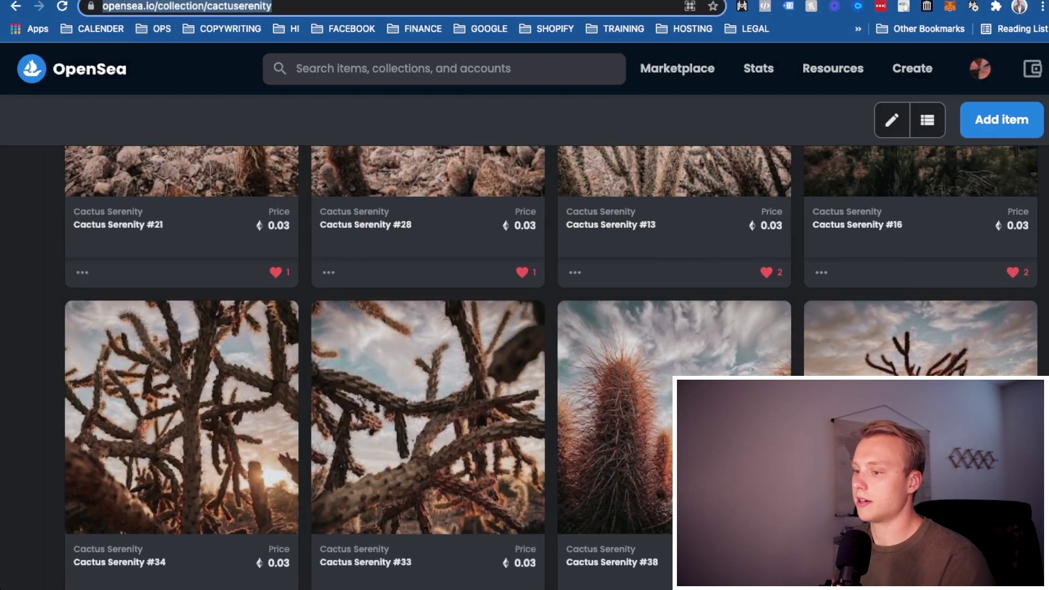
pyautogui.press('Return')
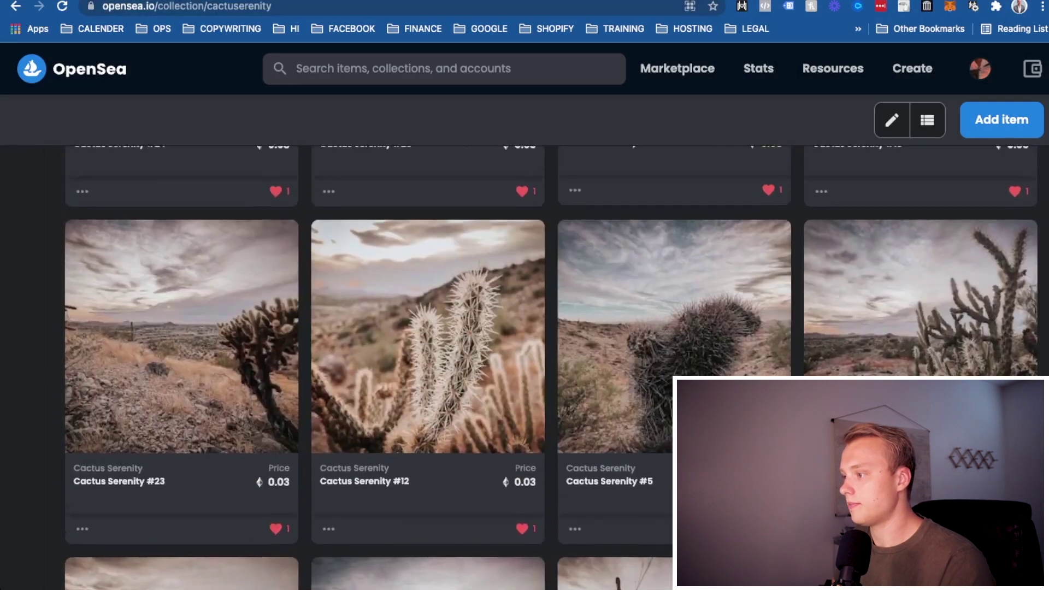